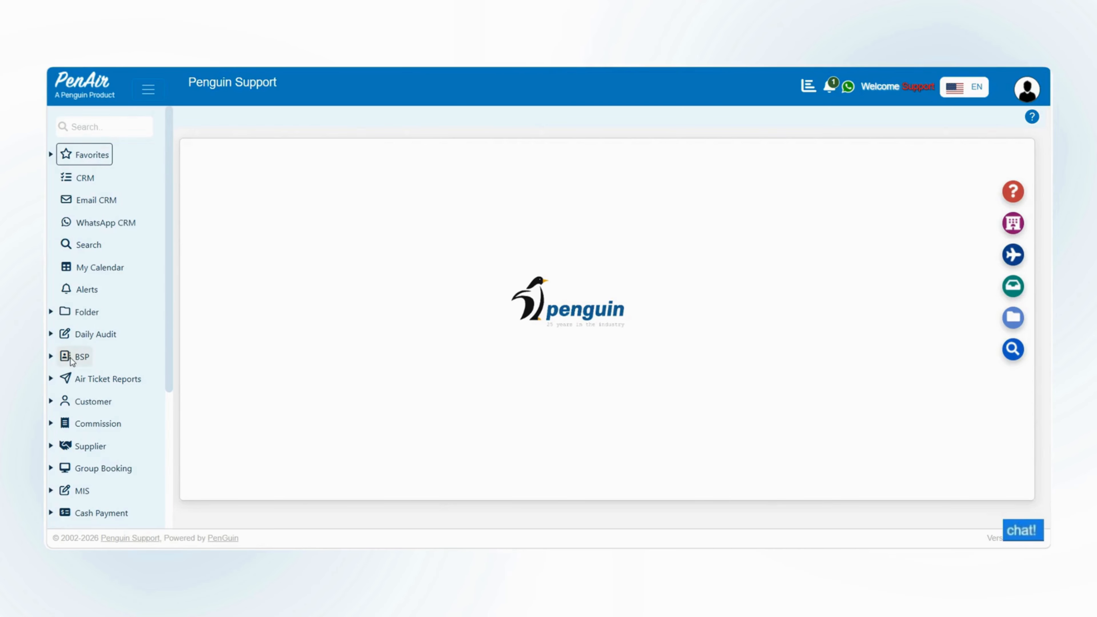
Find the BSP functions by searching for "bsp" and open BSP Reconciliation by Text file
click(78, 356)
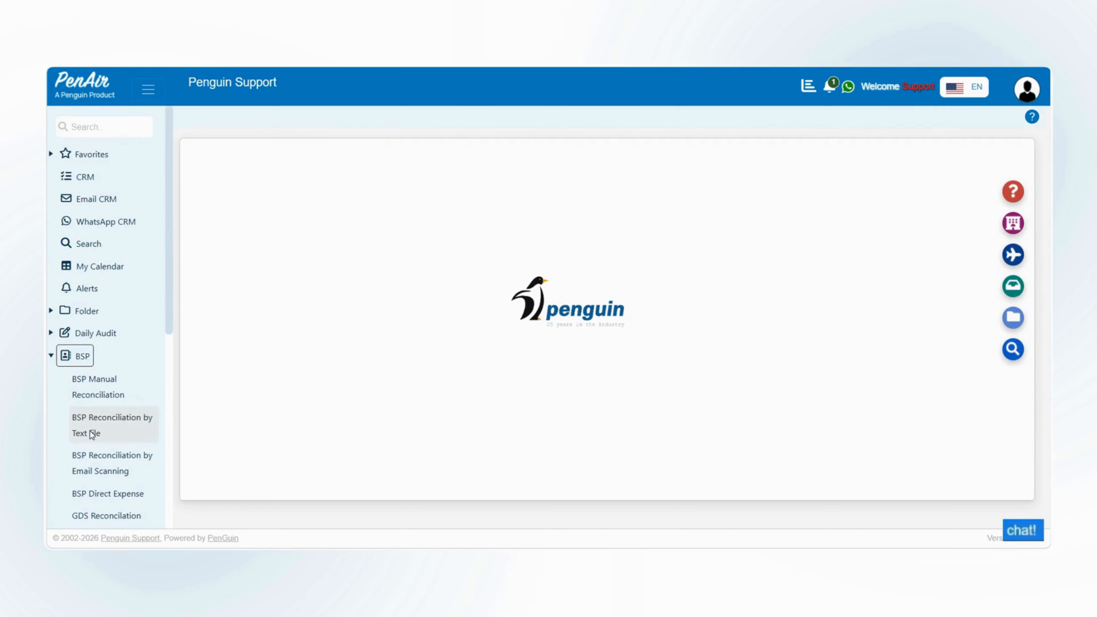
click(95, 127)
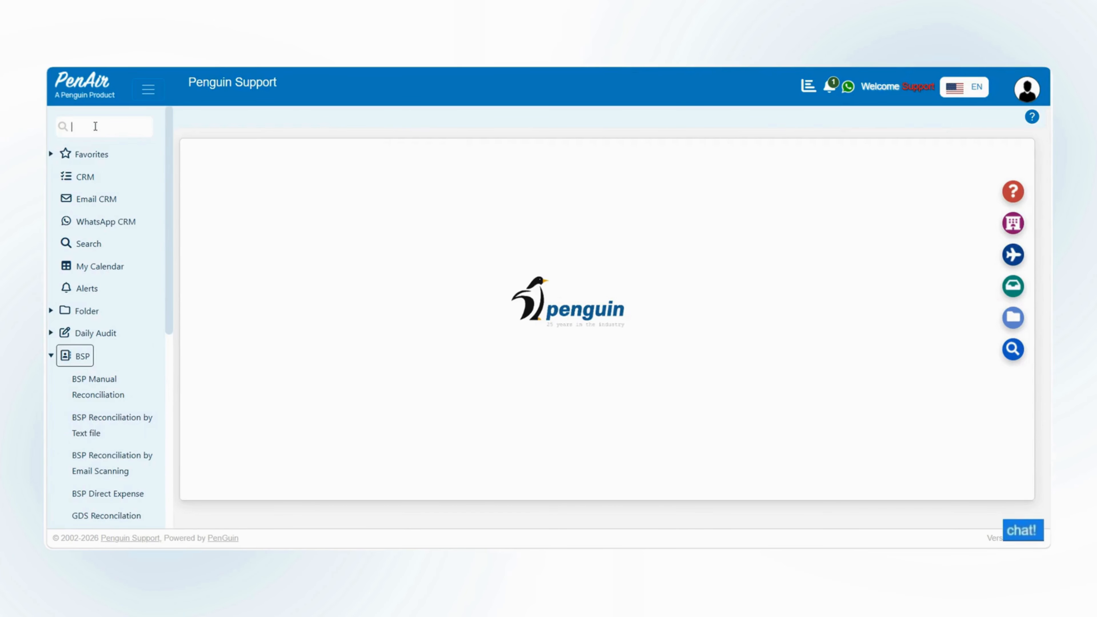
text(bsp)
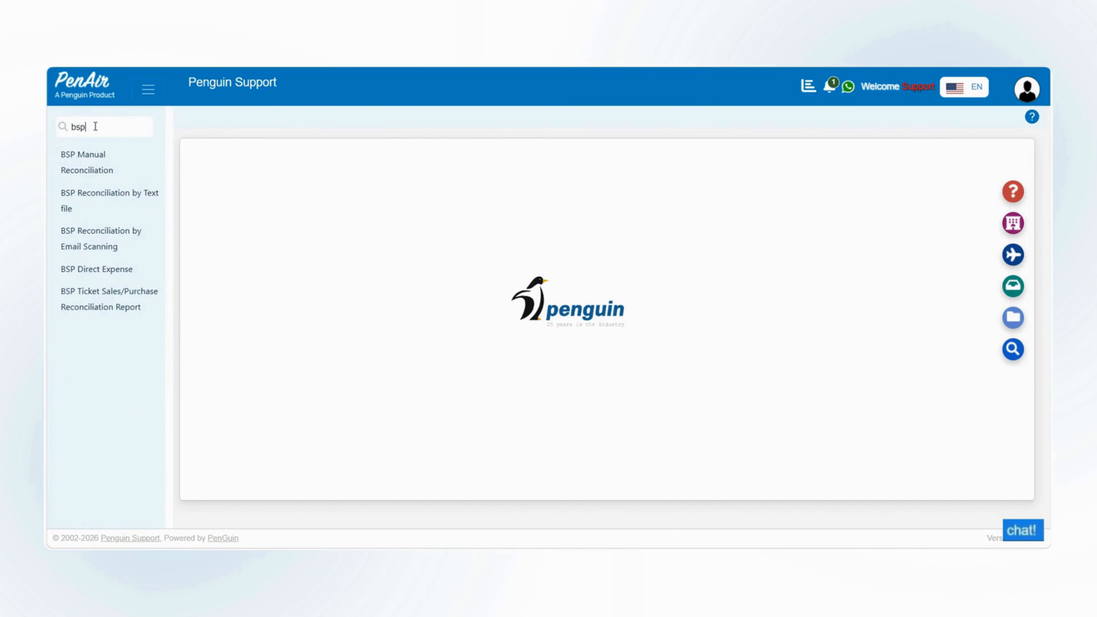
click(129, 197)
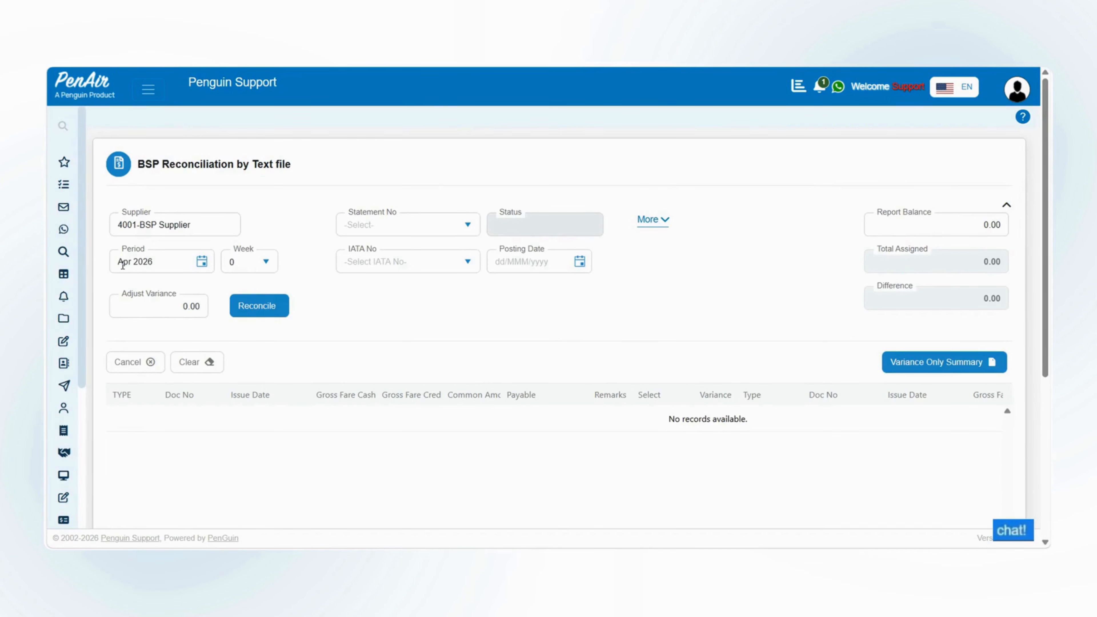
Set the reconciliation period to Mar 2026, week 3, and run the reconciliation for 4001-BSP Supplier
click(122, 264)
key(Down)
click(263, 261)
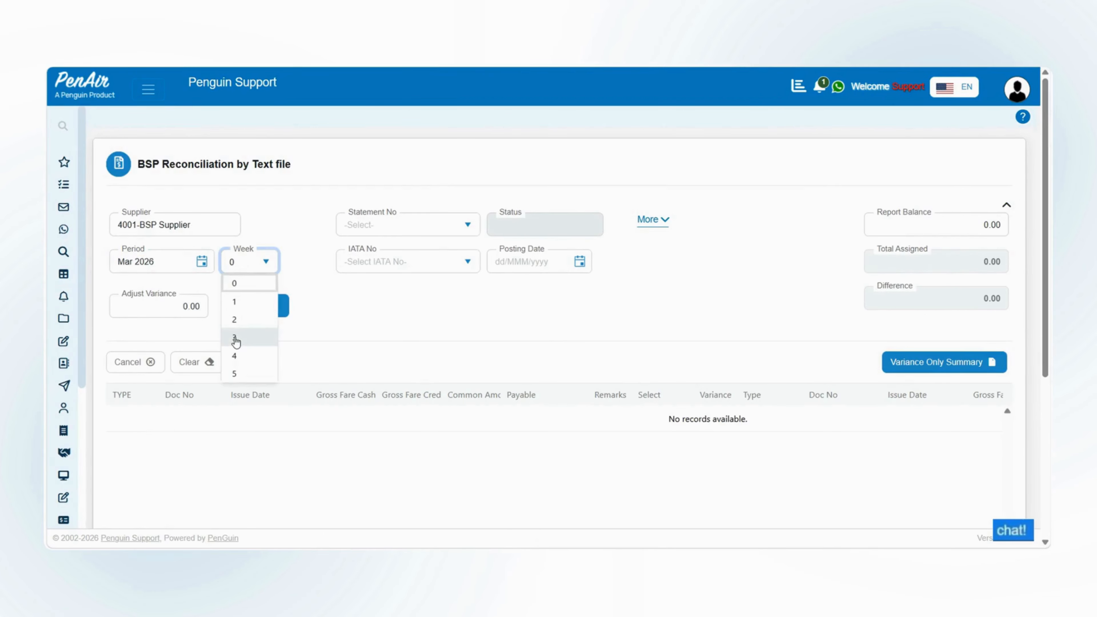
click(236, 339)
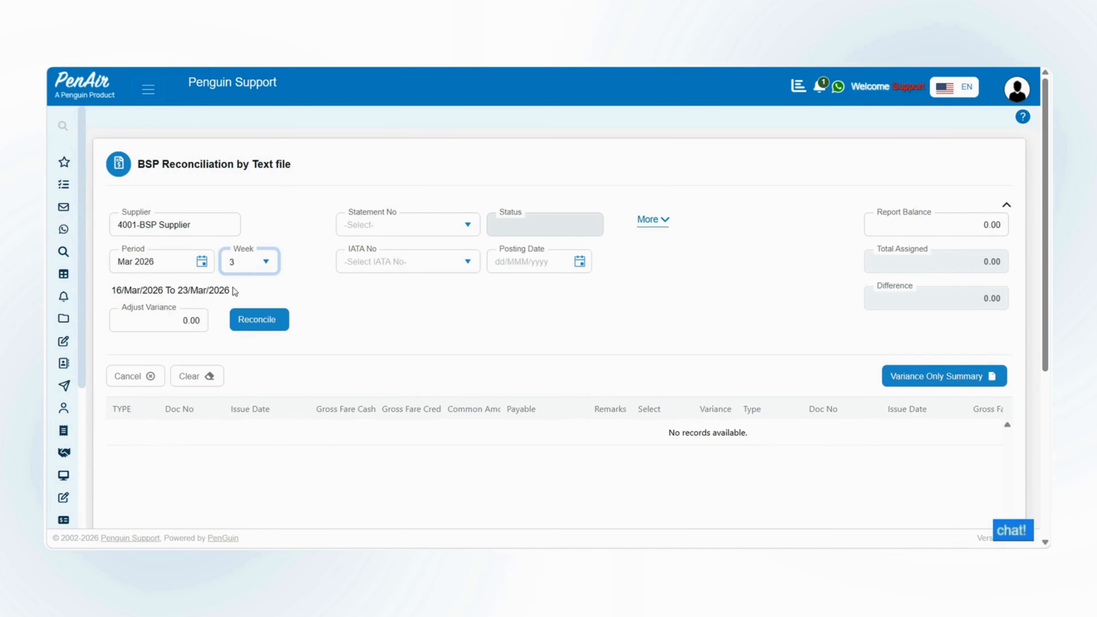
click(253, 322)
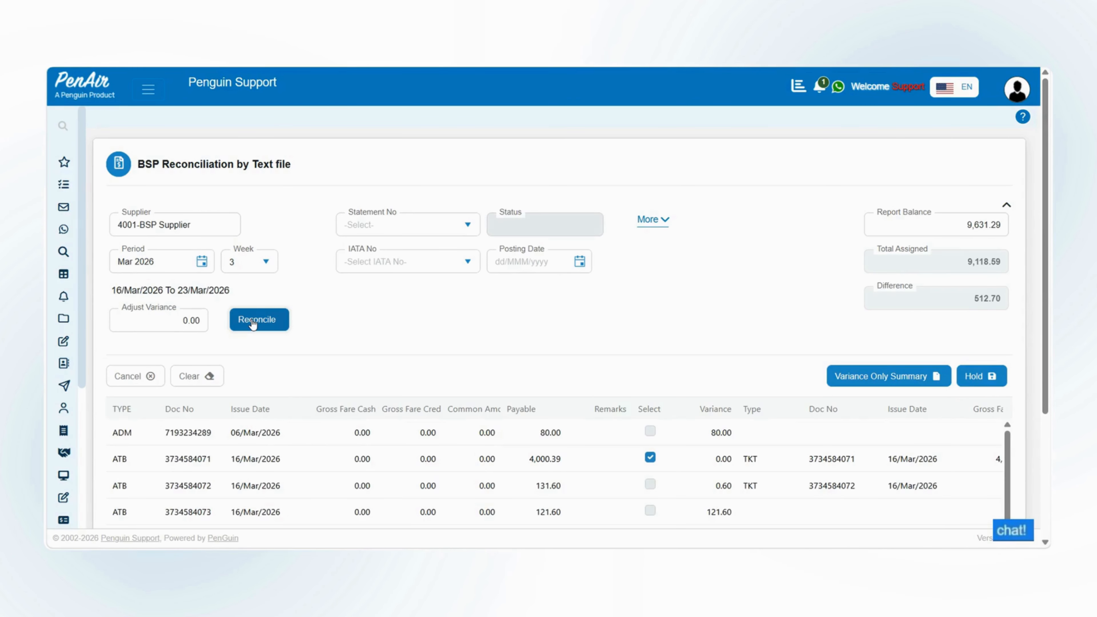
Review the reconciled records across all columns, then view the Variance Only Summary report and close it
scroll(244, 359, down, 3)
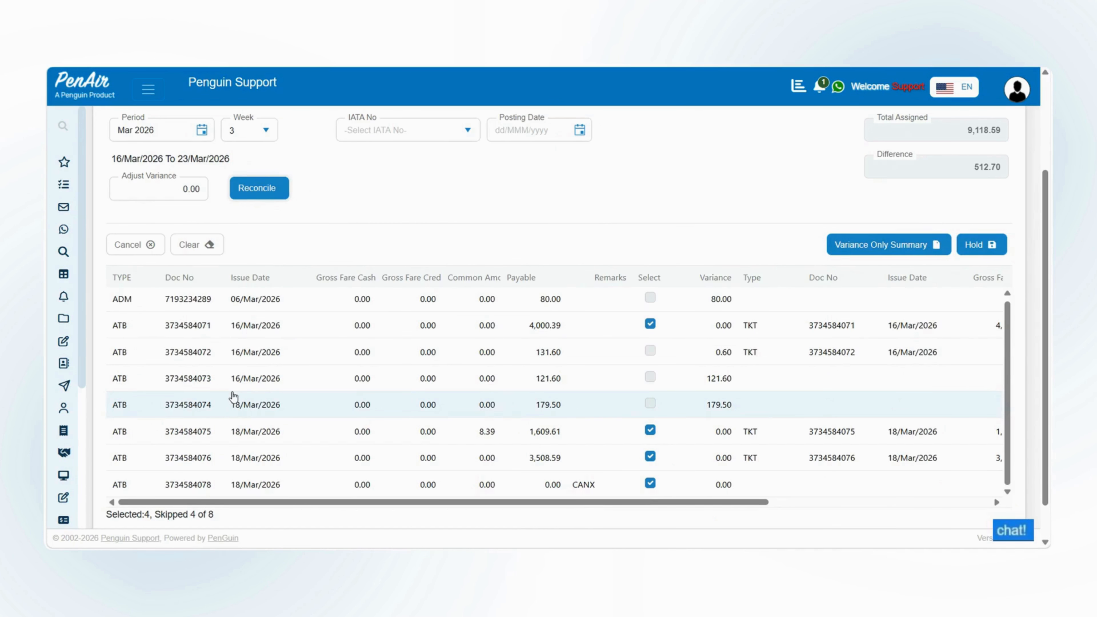
drag(730, 503, 942, 503)
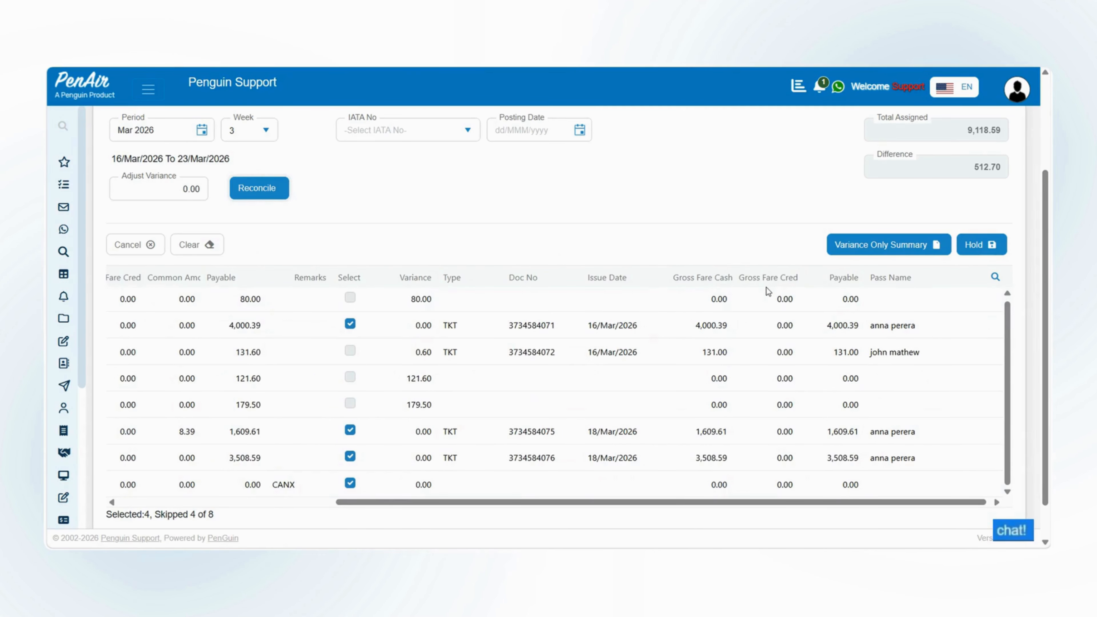
scroll(734, 277, up, 2)
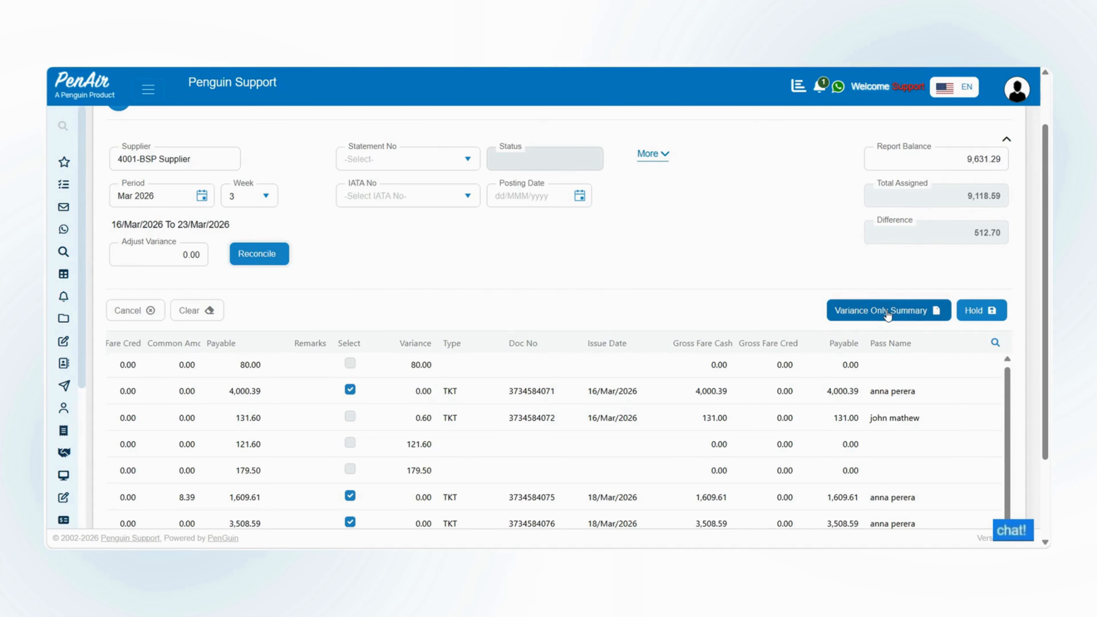
click(888, 316)
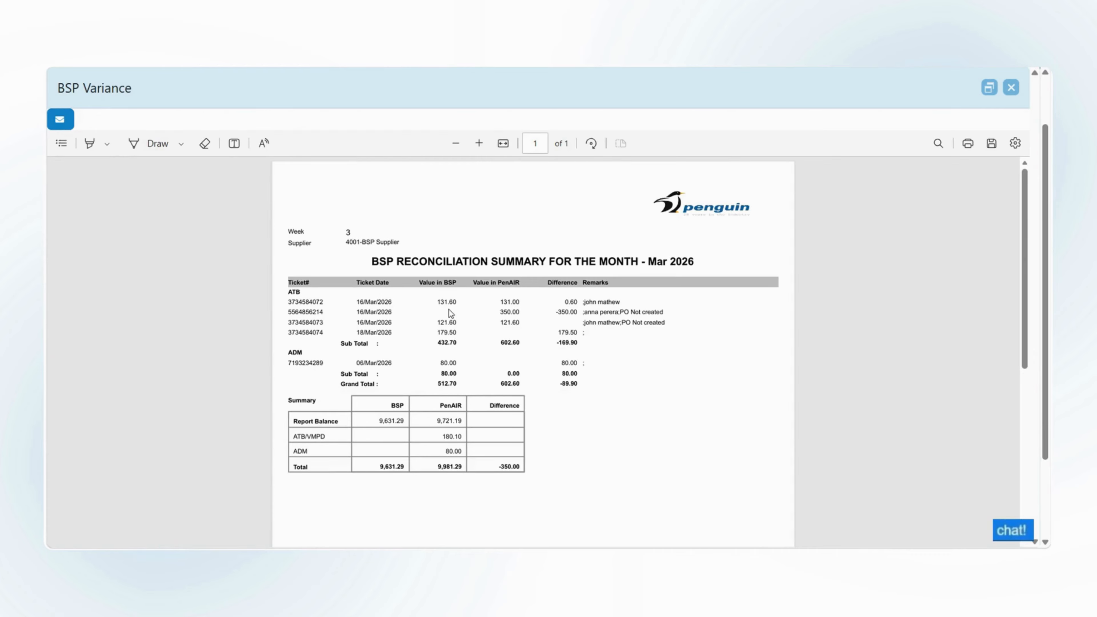
click(1012, 87)
Set Adjust Variance to 10 and reconcile the week 3 records again
click(162, 257)
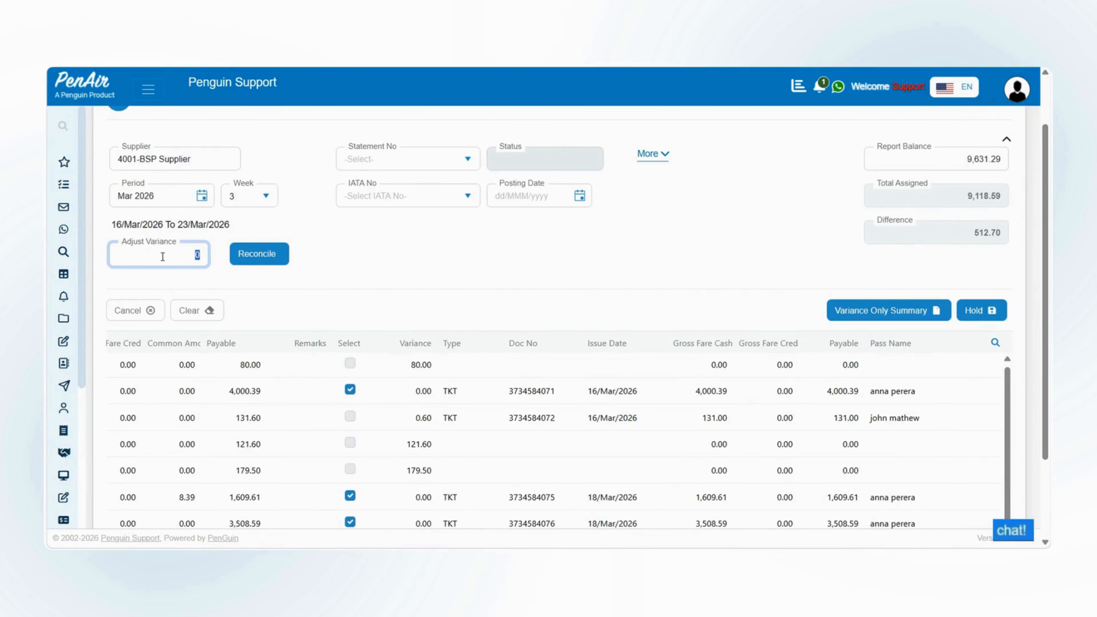
text(10)
click(273, 260)
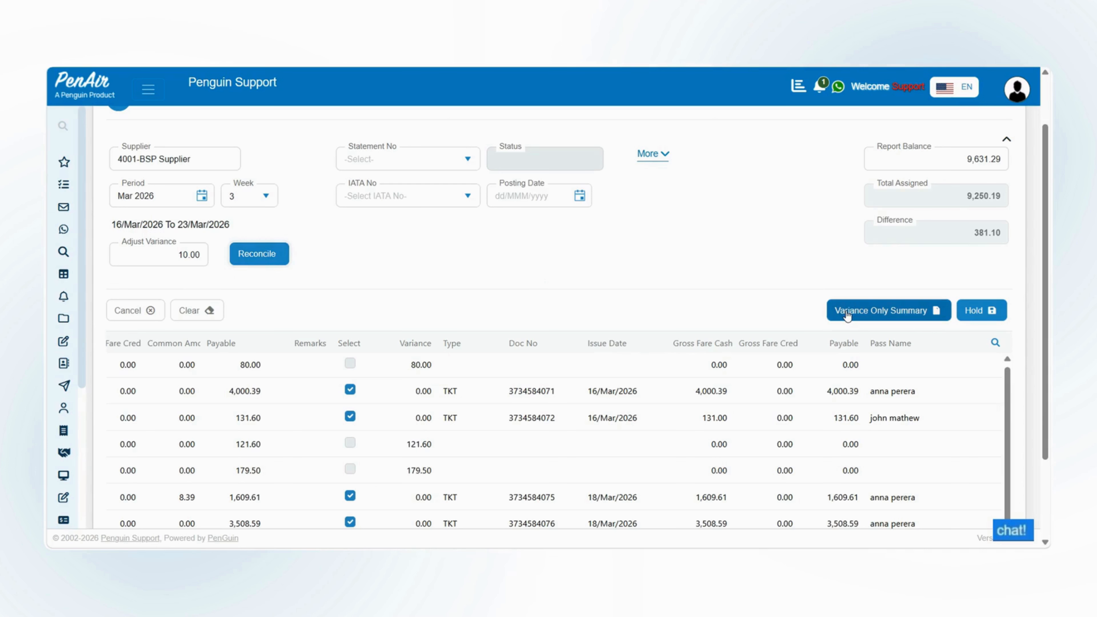
Copy the ticket number of the 121.60 ticket marked PO Not created from the variance summary and search folders by it
click(848, 317)
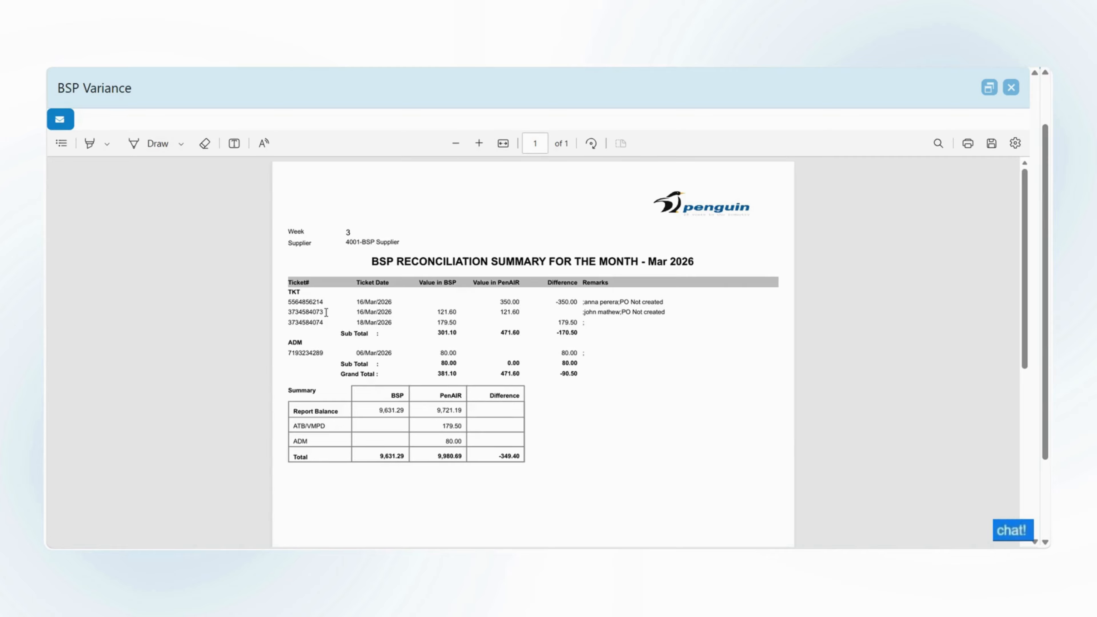
drag(287, 311, 325, 312)
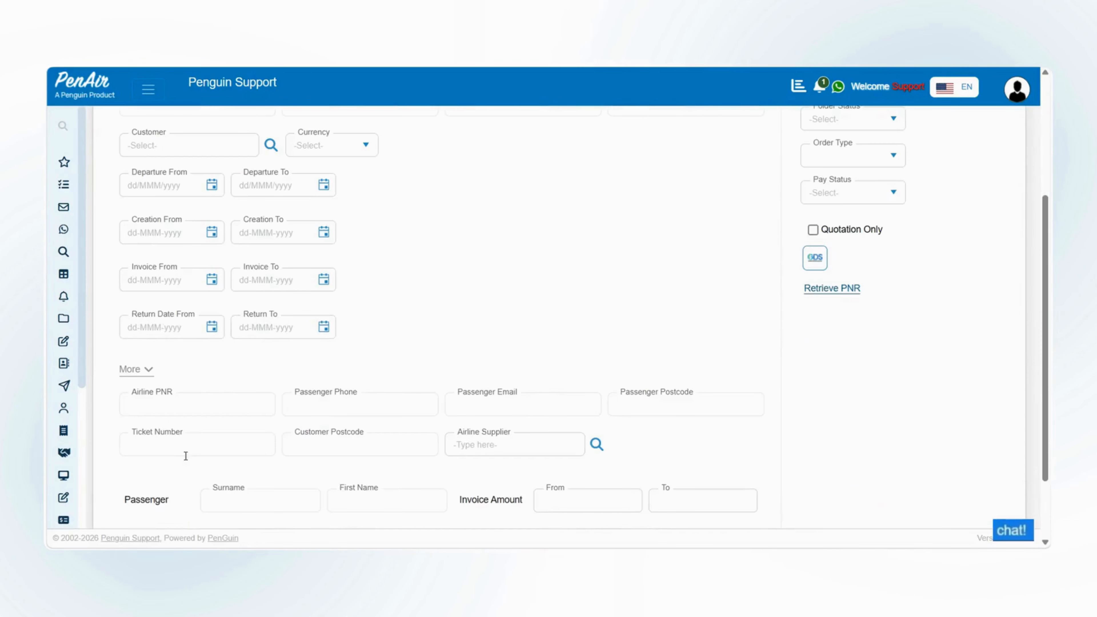
key(ctrl+v)
scroll(188, 452, down, 2)
click(980, 483)
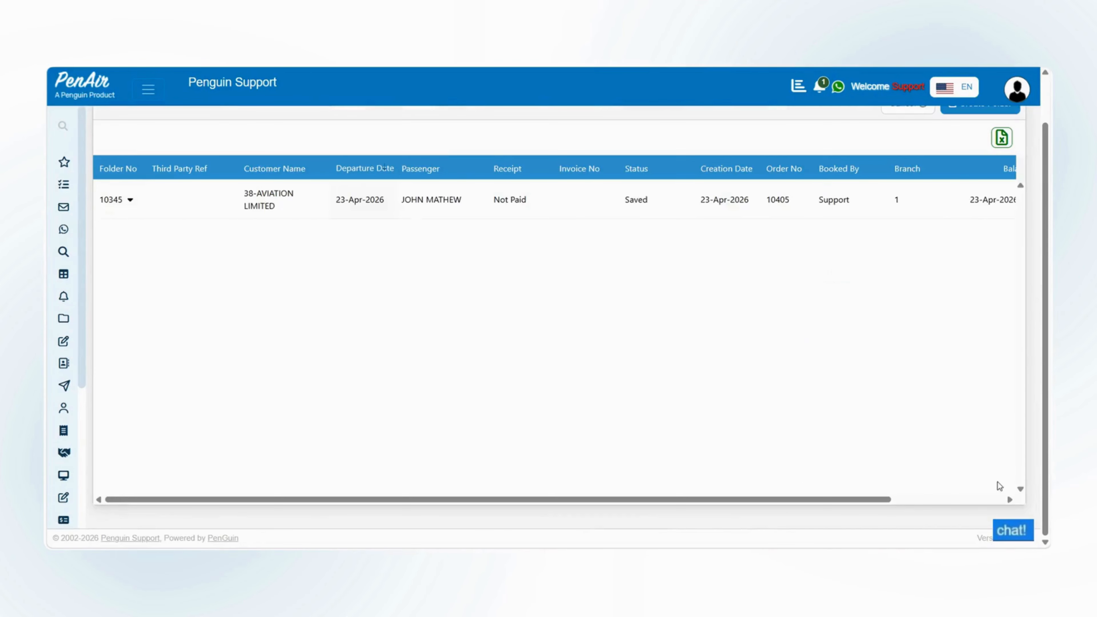
Open the folder found by the search and its 121.60 BSP Supplier ticket, and create the ticket's purchase order
click(561, 207)
scroll(595, 346, down, 2)
click(190, 246)
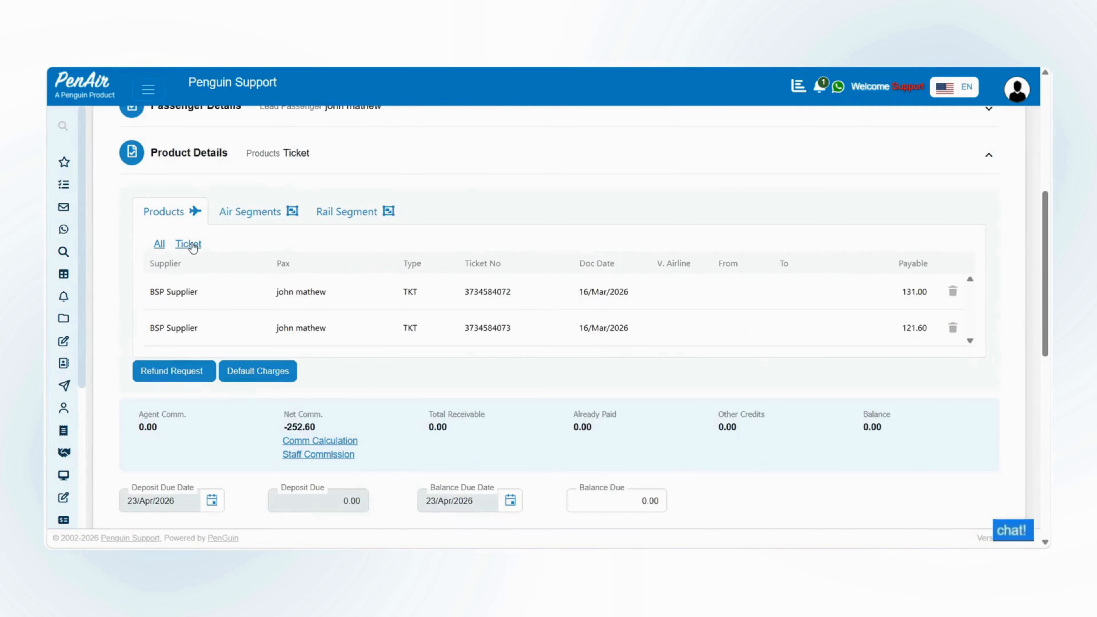
click(346, 340)
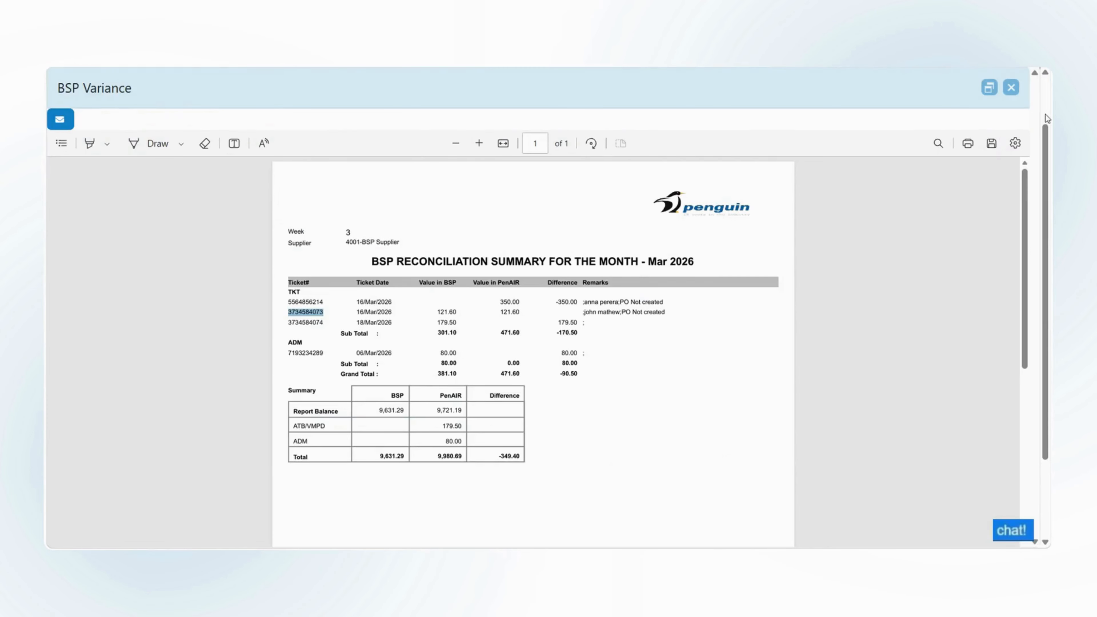
Close the variance summary, rerun the reconciliation and reopen the Variance Only Summary report
click(1010, 88)
click(249, 255)
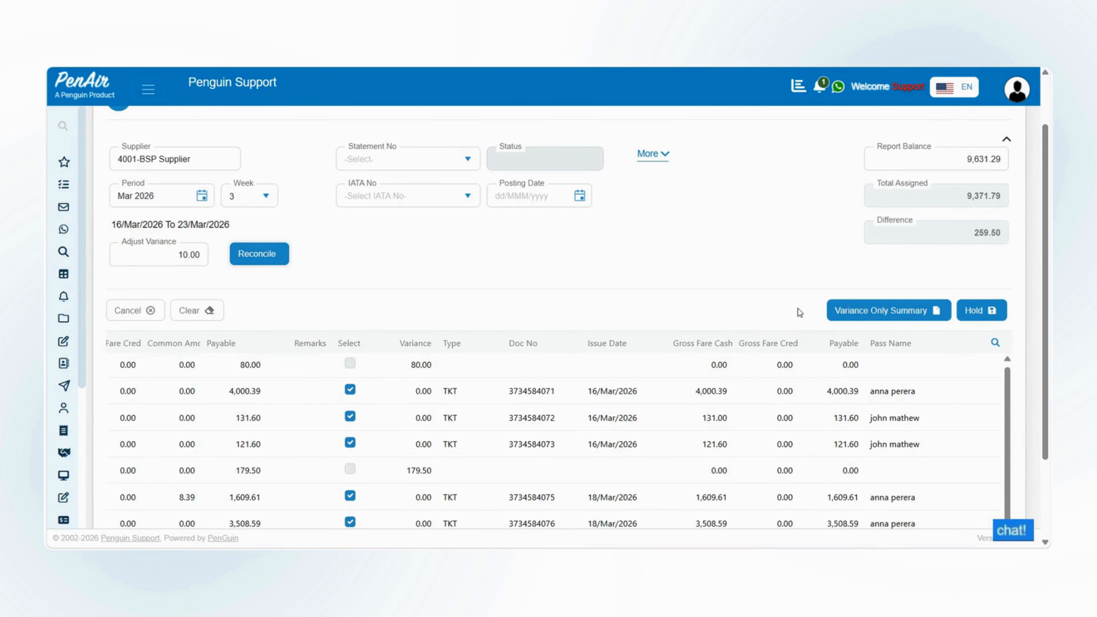
click(889, 313)
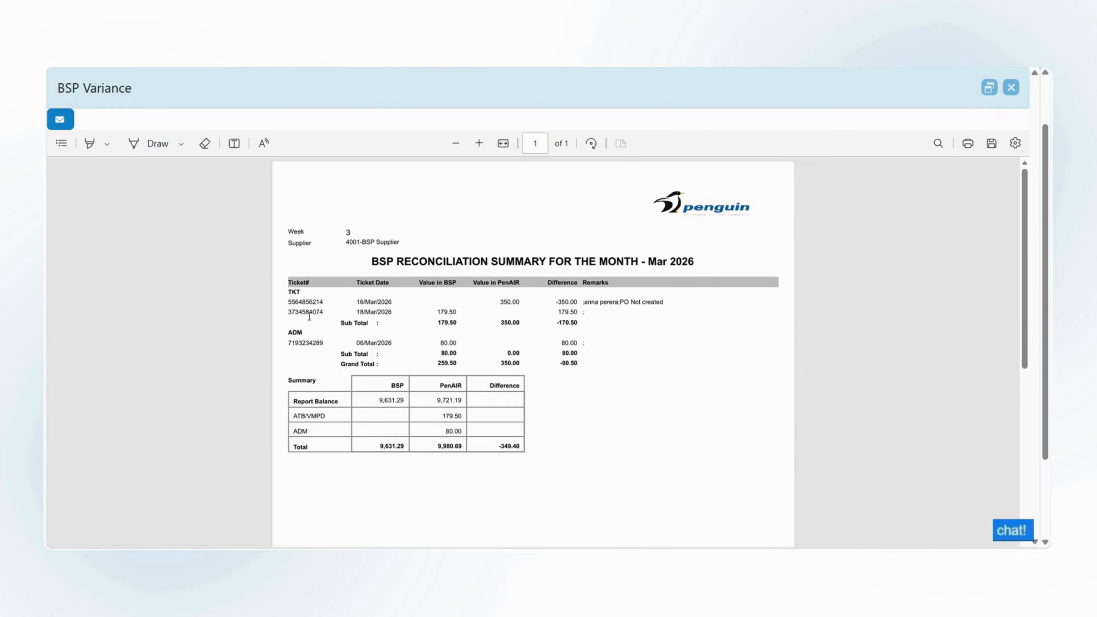
Copy the ticket number of the 179.50 variance, leave the open ticket and folder, and search folders by that ticket number
drag(287, 313, 324, 313)
key(ctrl+c)
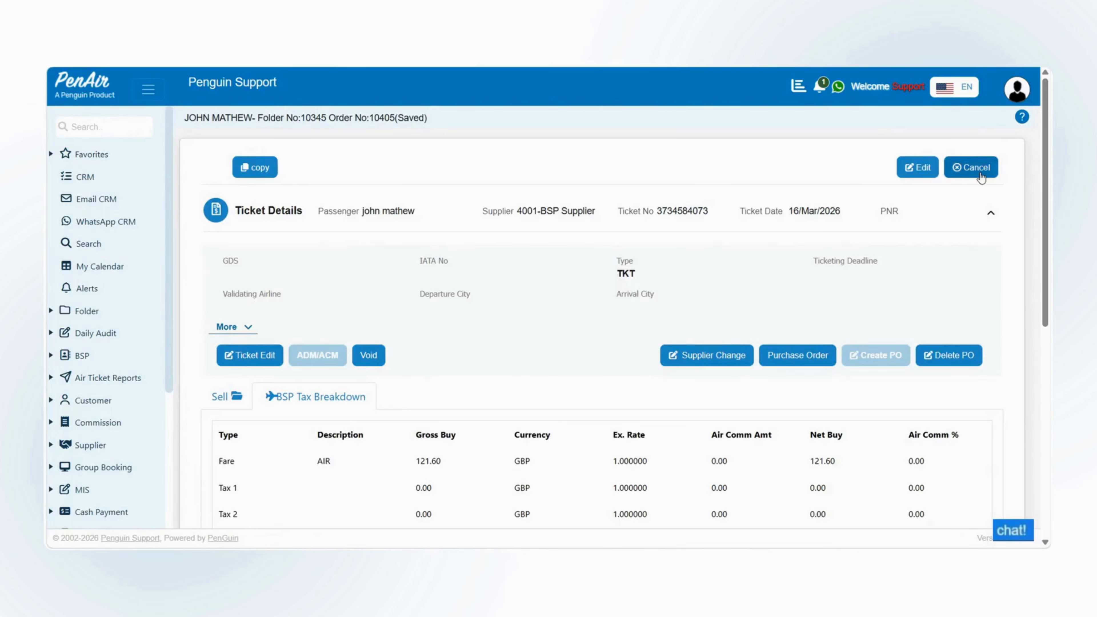
click(982, 175)
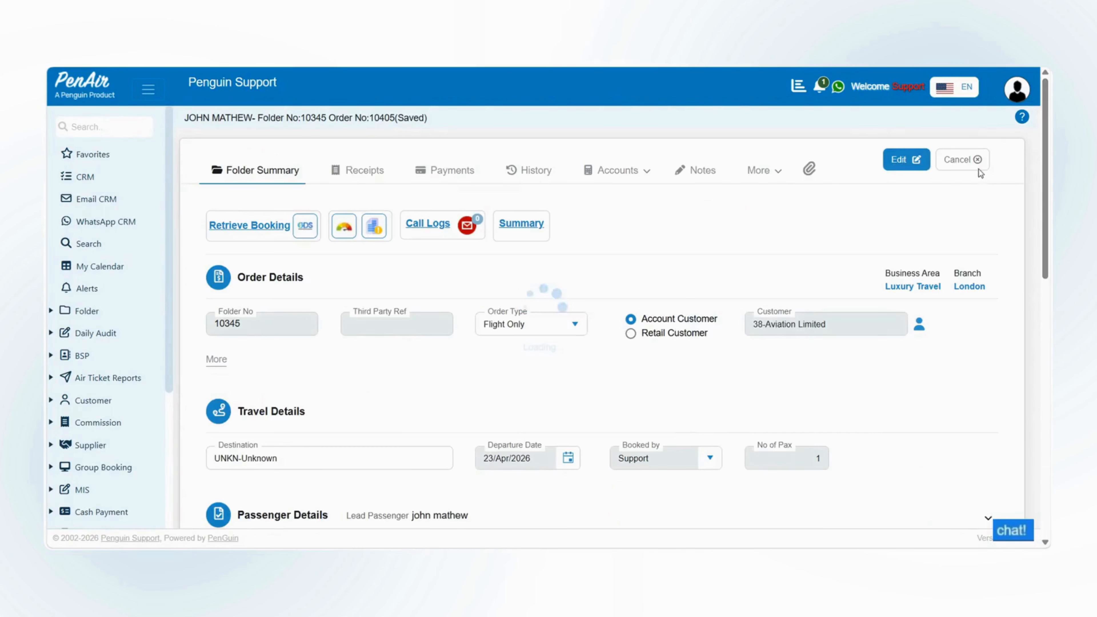
click(978, 171)
click(87, 244)
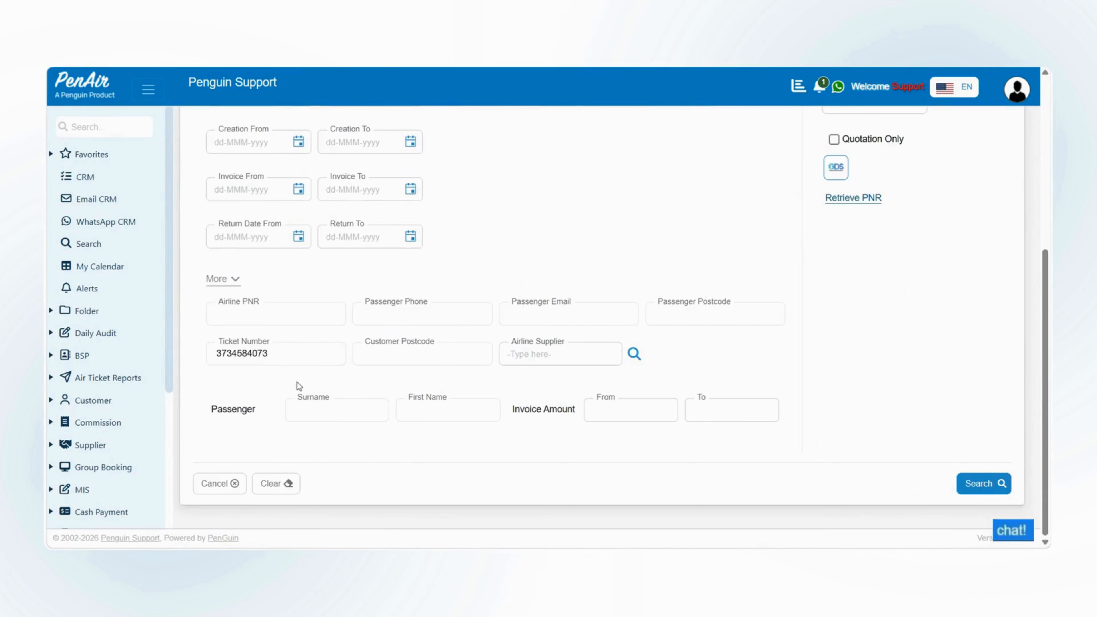
drag(281, 355, 177, 355)
key(ctrl+v)
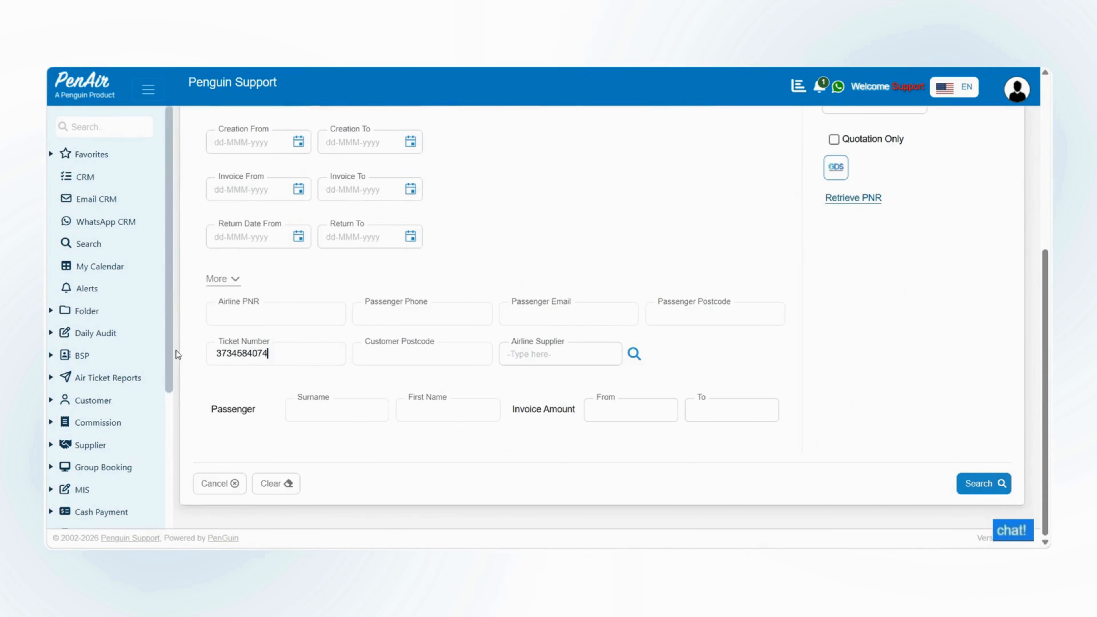
click(1005, 488)
Open the matching folder and the details of its 179.50 BSP Supplier ticket
double_click(513, 212)
scroll(484, 390, down, 7)
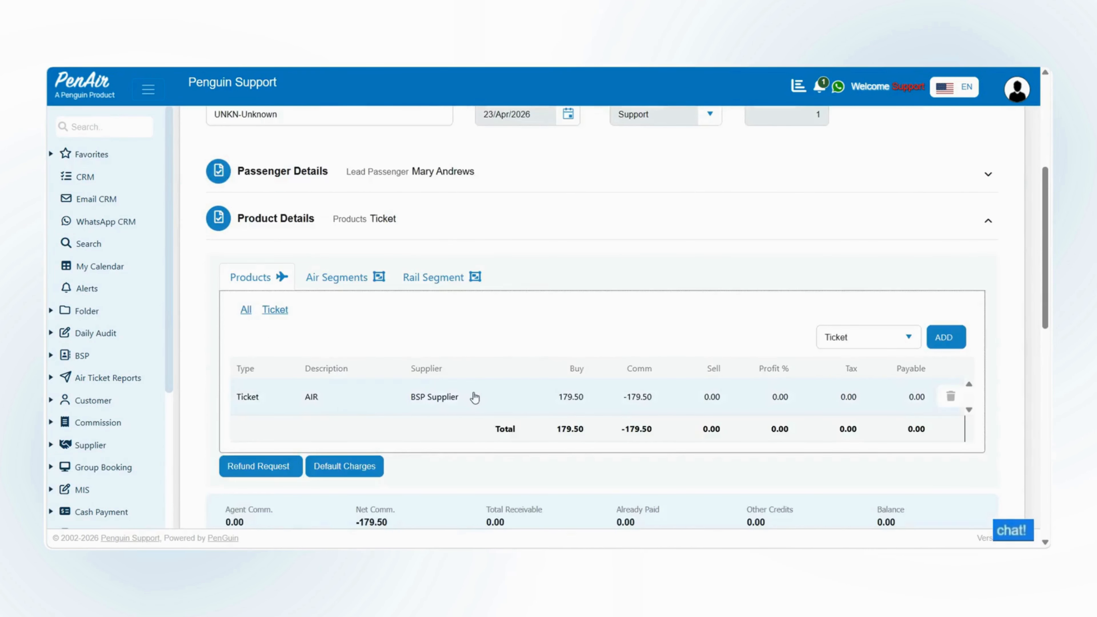
click(474, 392)
drag(523, 213, 595, 212)
Change the ticket date to 18/Mar/2026 to match the BSP report, save the ticket and create its purchase order
click(916, 168)
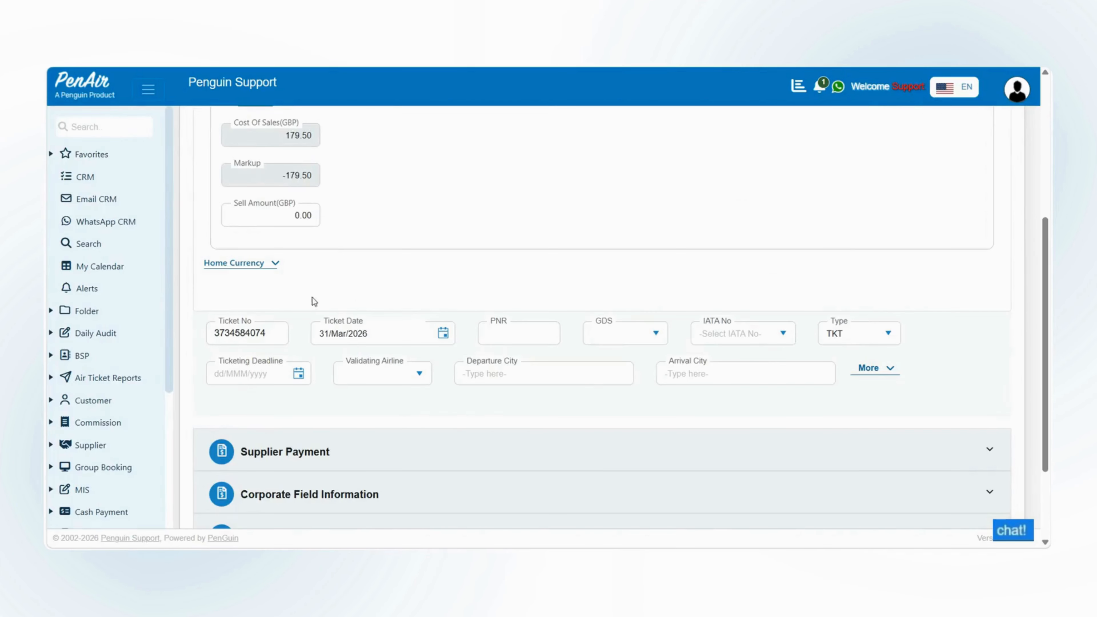
click(327, 331)
text(18)
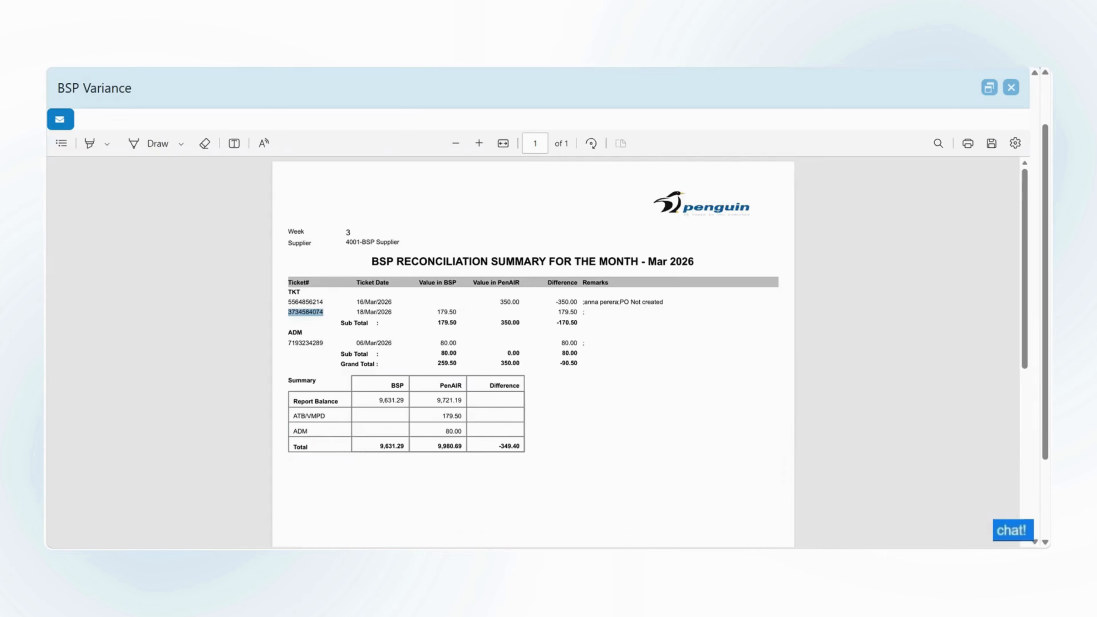
click(359, 316)
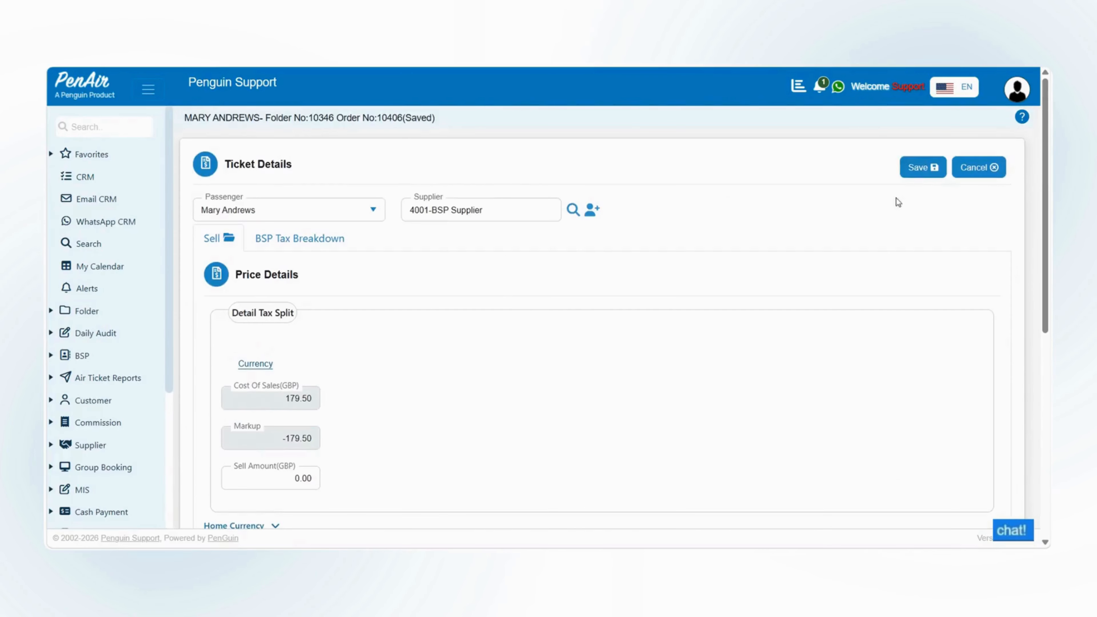
click(918, 167)
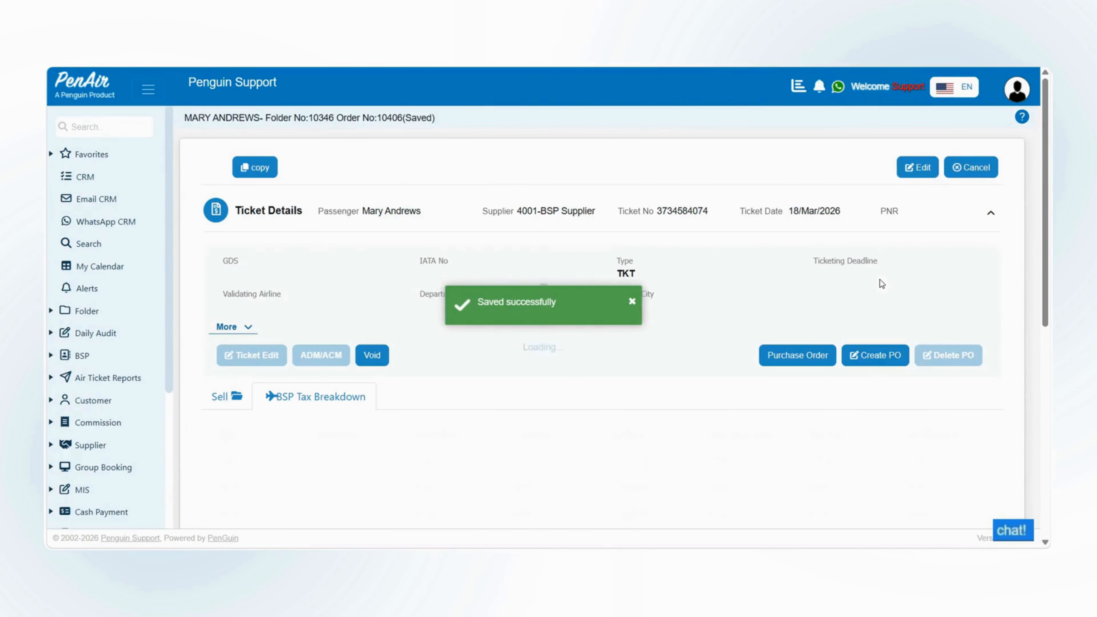
click(877, 362)
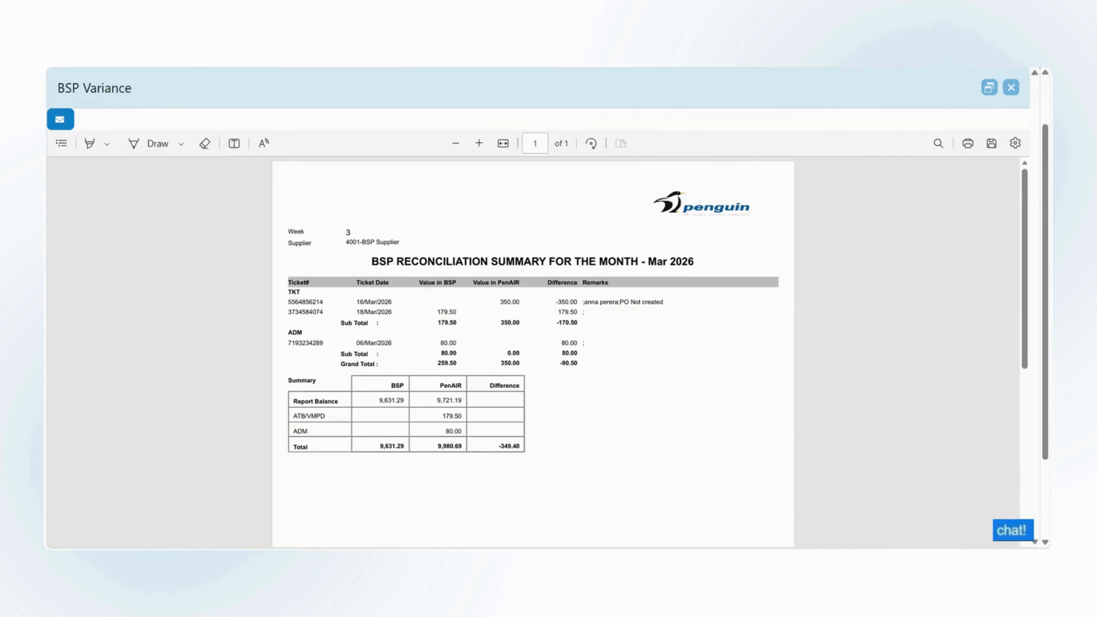
Close the old variance report, reconcile with the corrected ticket and generate a new Variance Only Summary
click(1011, 88)
click(260, 259)
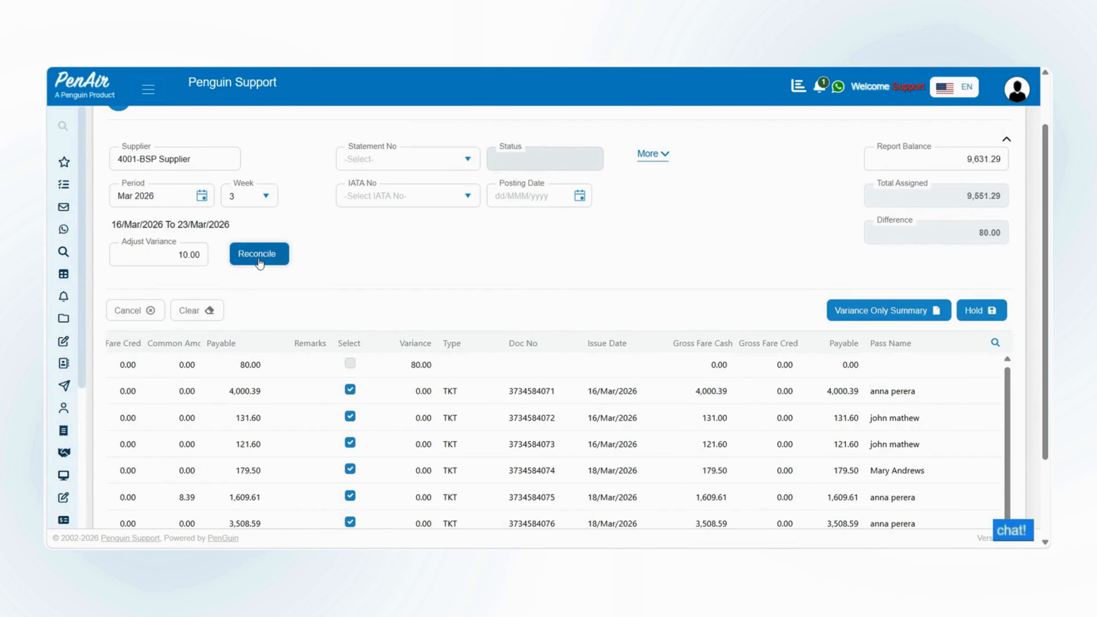
scroll(670, 302, down, 2)
scroll(669, 302, down, 1)
click(869, 207)
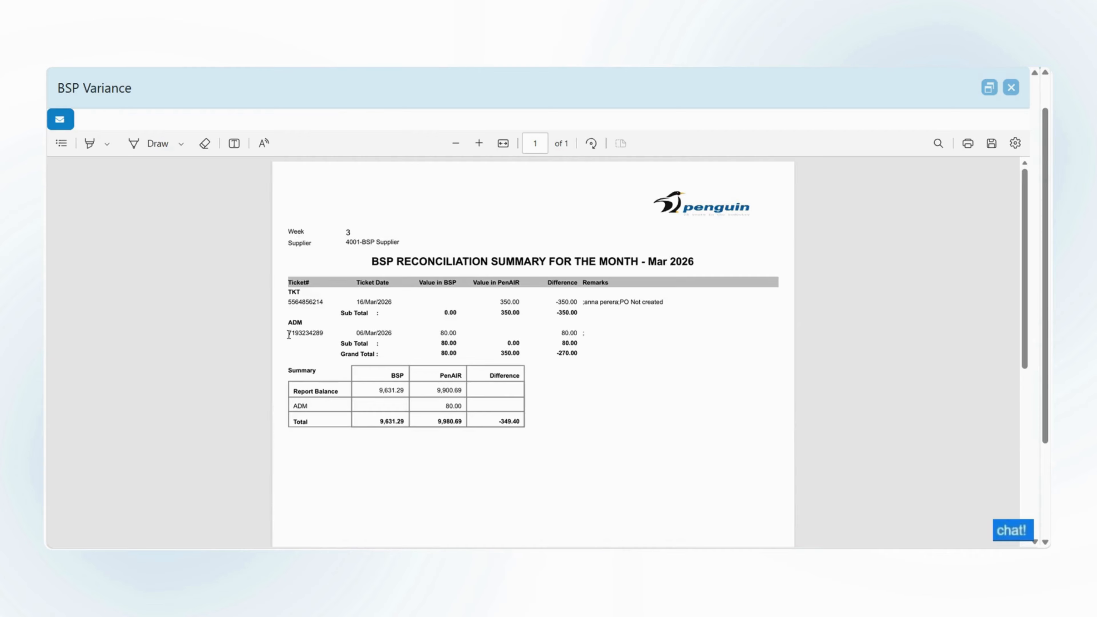
Copy the document number of the 80.00 ADM entry from the variance summary
drag(288, 335, 293, 336)
click(277, 365)
drag(288, 334, 323, 338)
key(ctrl+c)
click(314, 360)
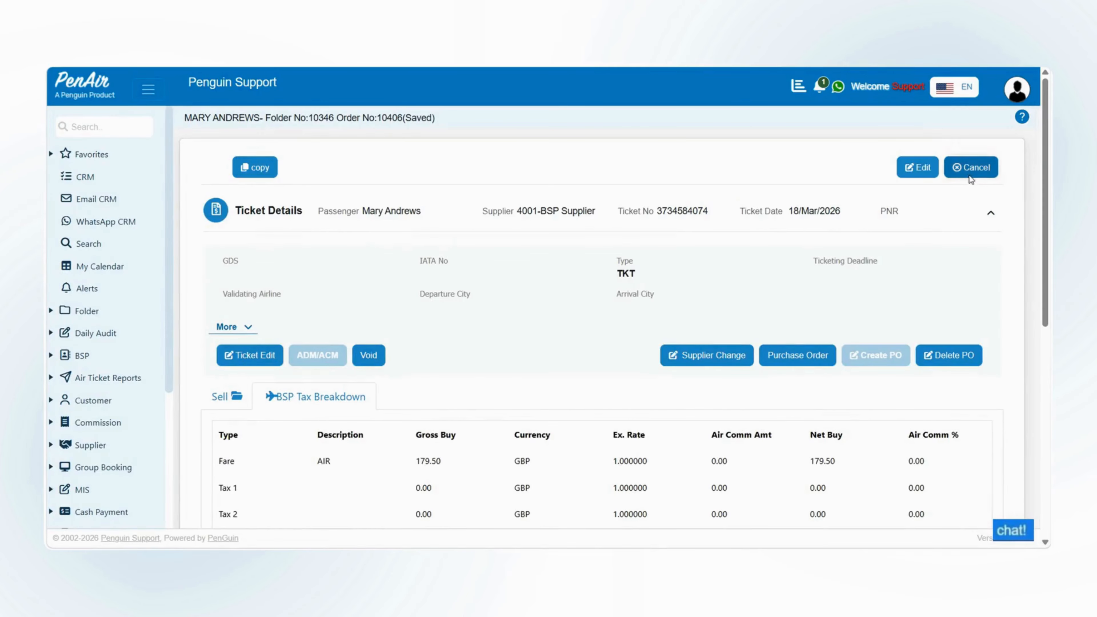
Leave the ticket details and open a new BSP Direct Expense entry
click(970, 173)
click(973, 160)
click(85, 127)
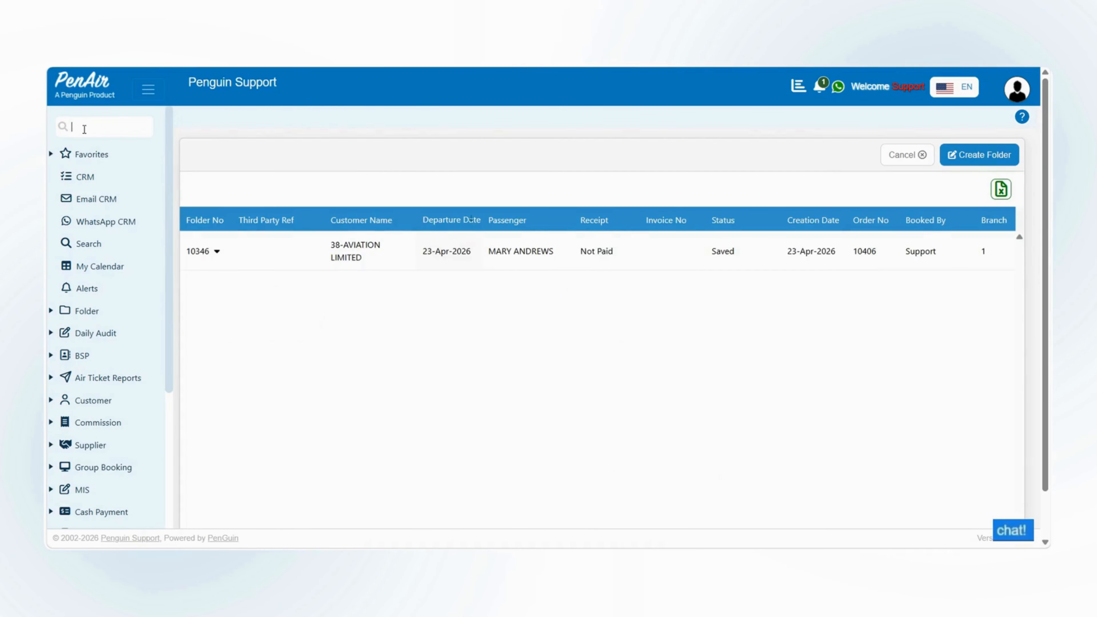
text(bsp)
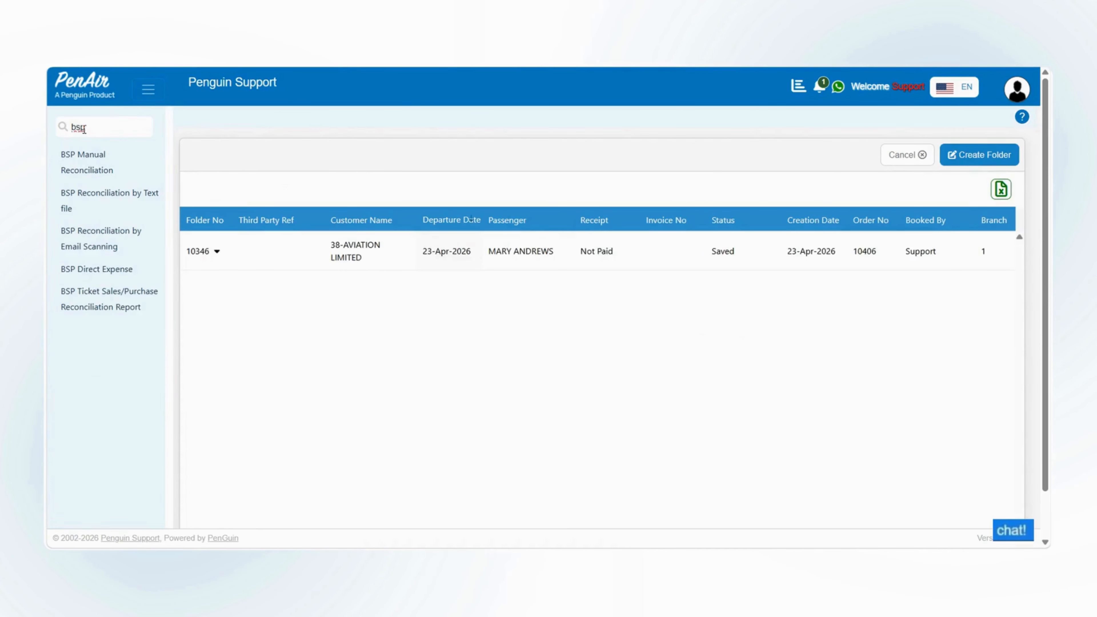
click(107, 268)
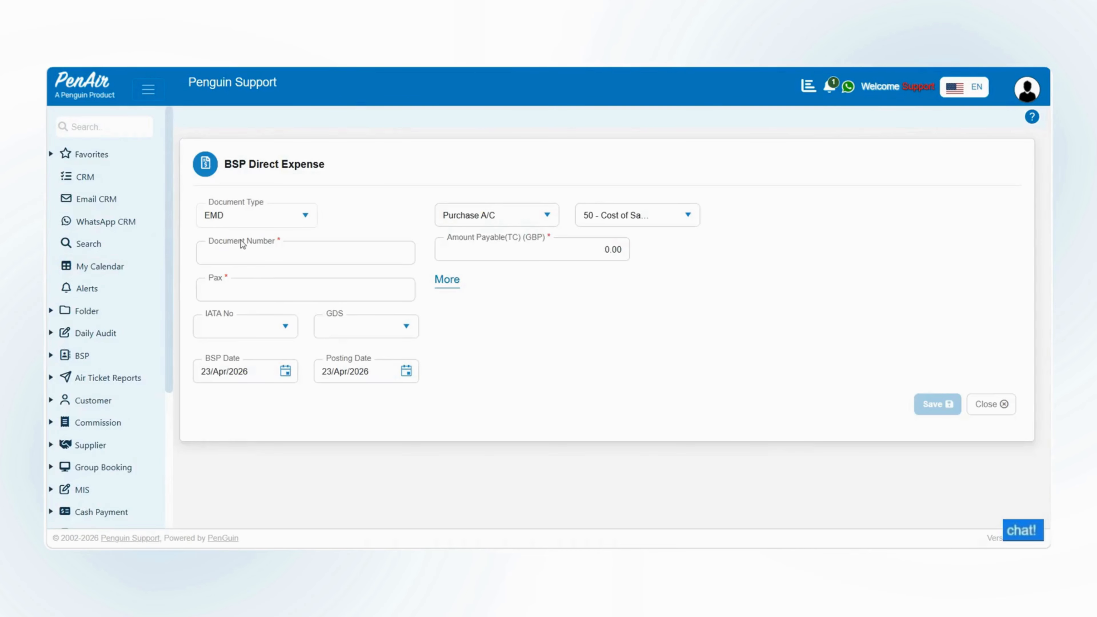
Set the document type to ADM, paste the copied document number and enter "BSP Direct expense" as the pax
click(304, 216)
click(259, 253)
click(257, 256)
key(ctrl+v)
click(252, 283)
text(B)
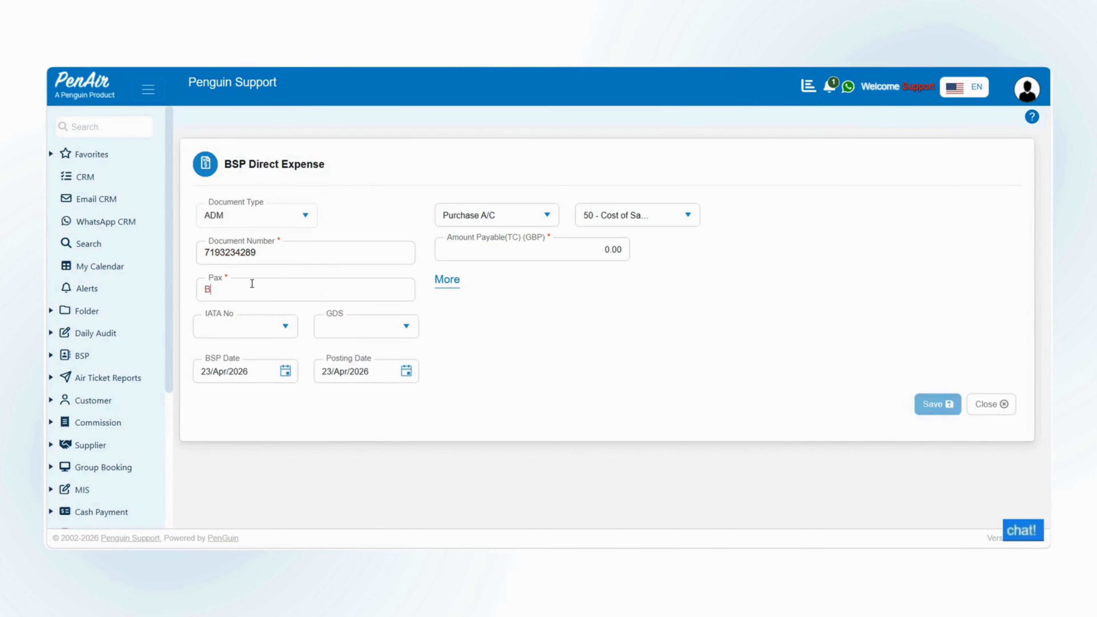
text(SP Direct expense)
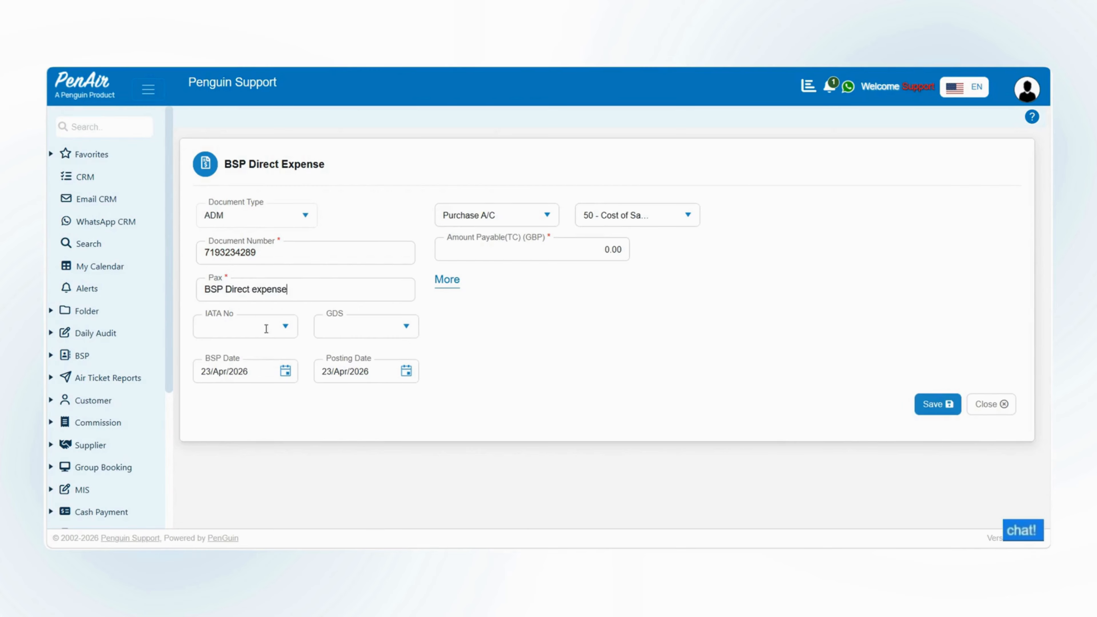
Set the BSP and posting dates to 16/Mar/2026, enter 80 GBP as the amount payable and save the expense
click(240, 372)
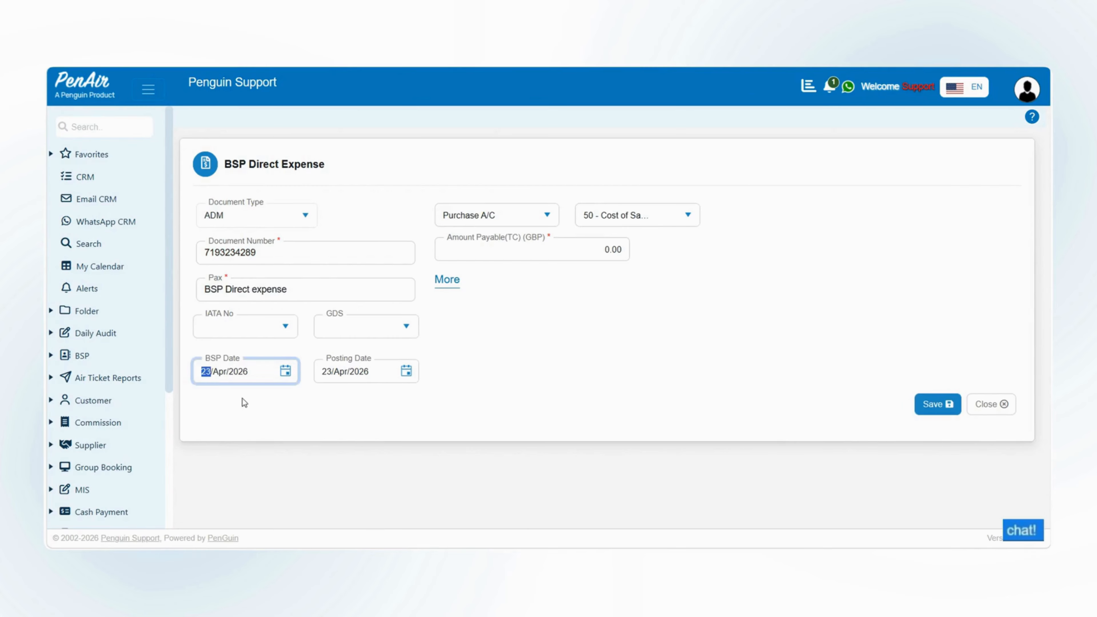
text(1603)
click(328, 372)
text(1603)
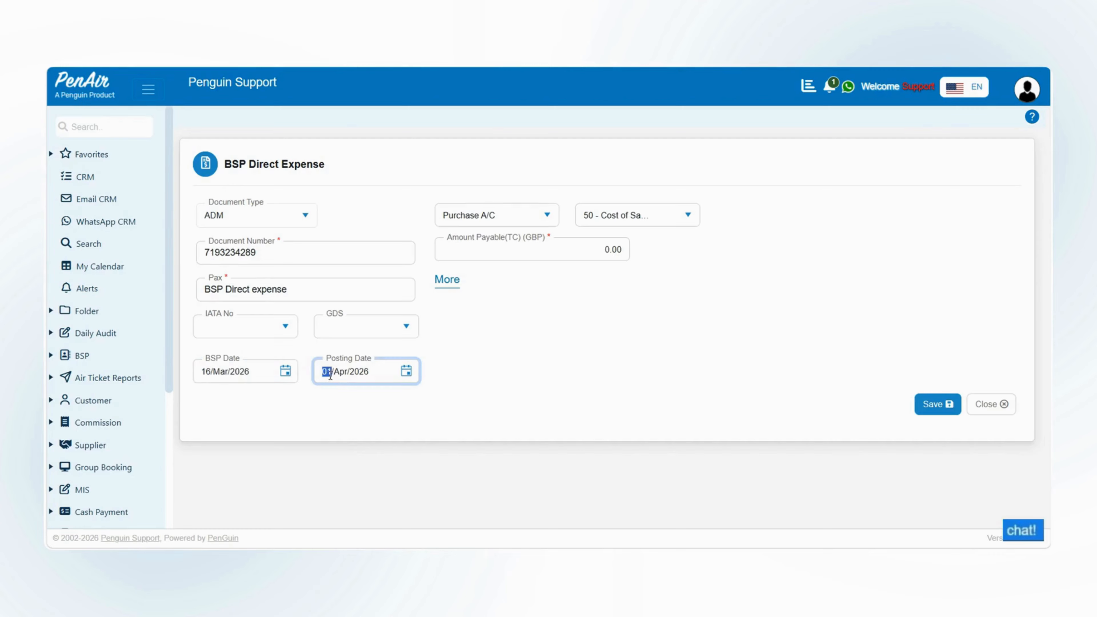
click(550, 242)
text(50)
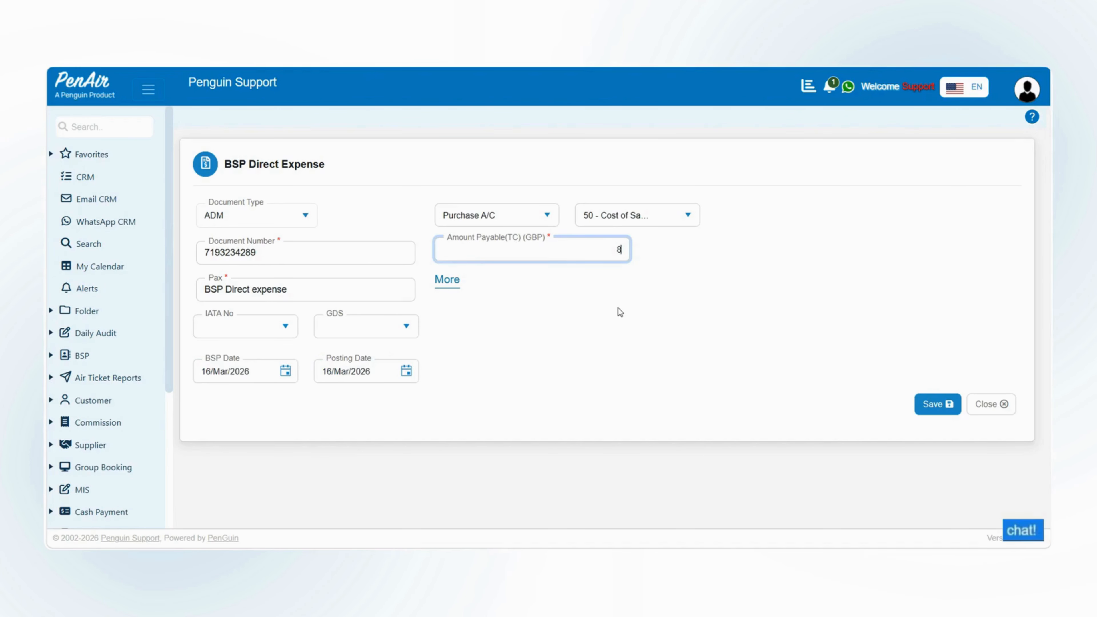
key(Tab)
click(933, 404)
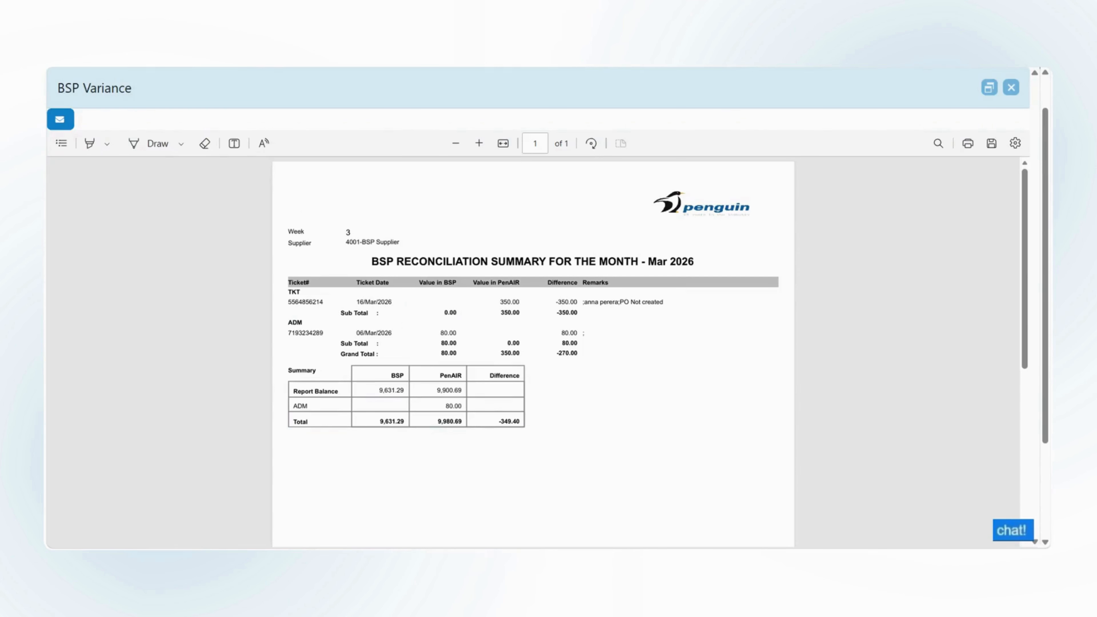
Close the variance report, reconcile again with the new ADM expense and enter 20260303 as the statement number
click(1011, 88)
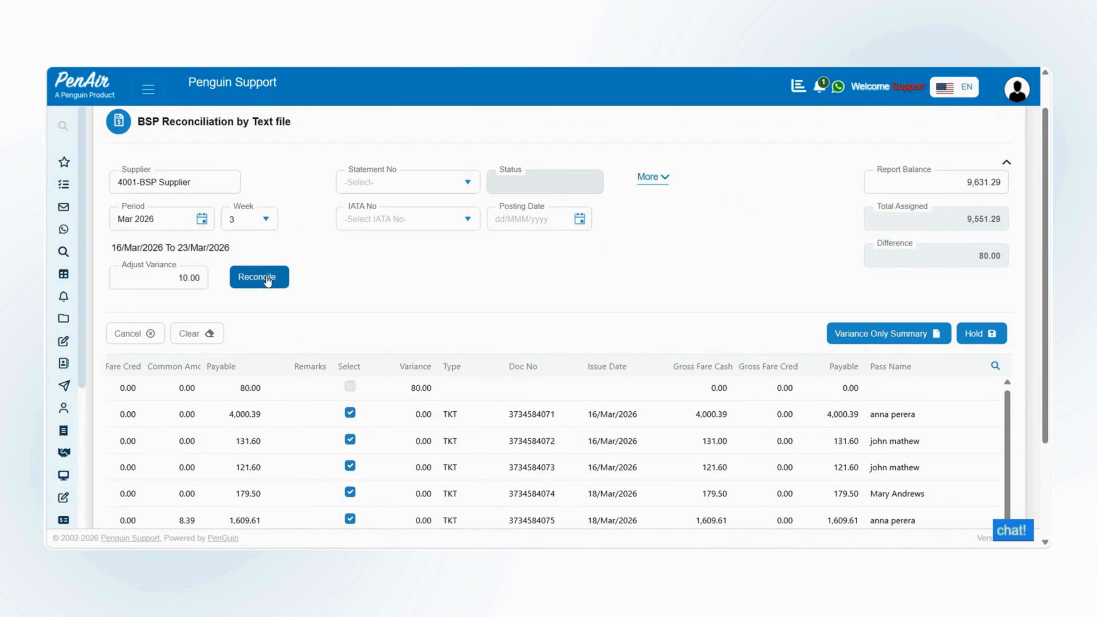
click(259, 277)
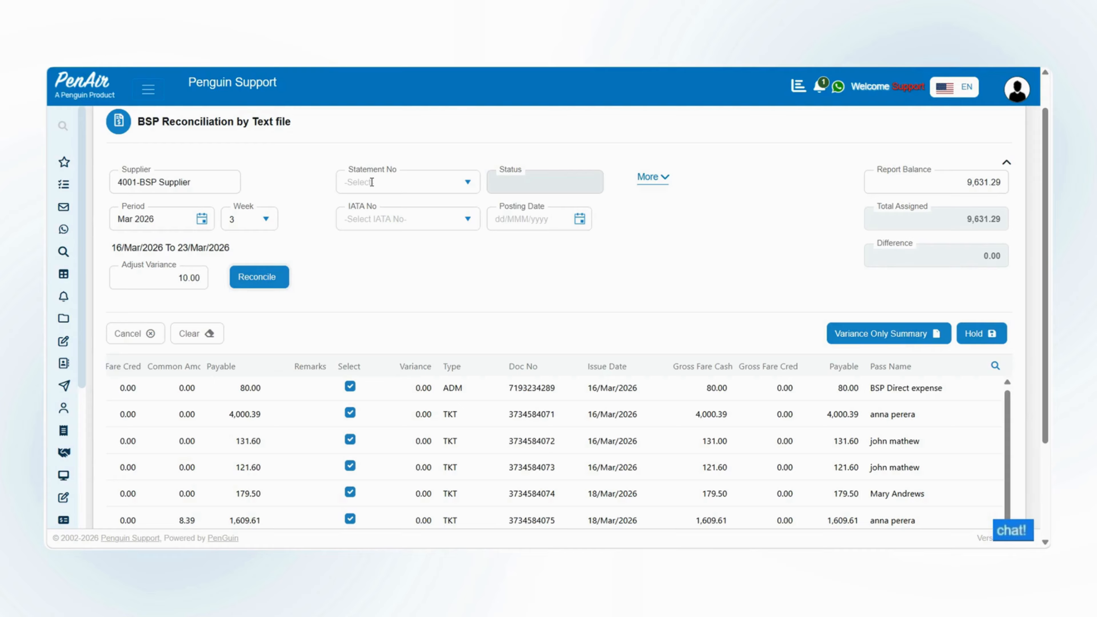
click(371, 182)
text(2026)
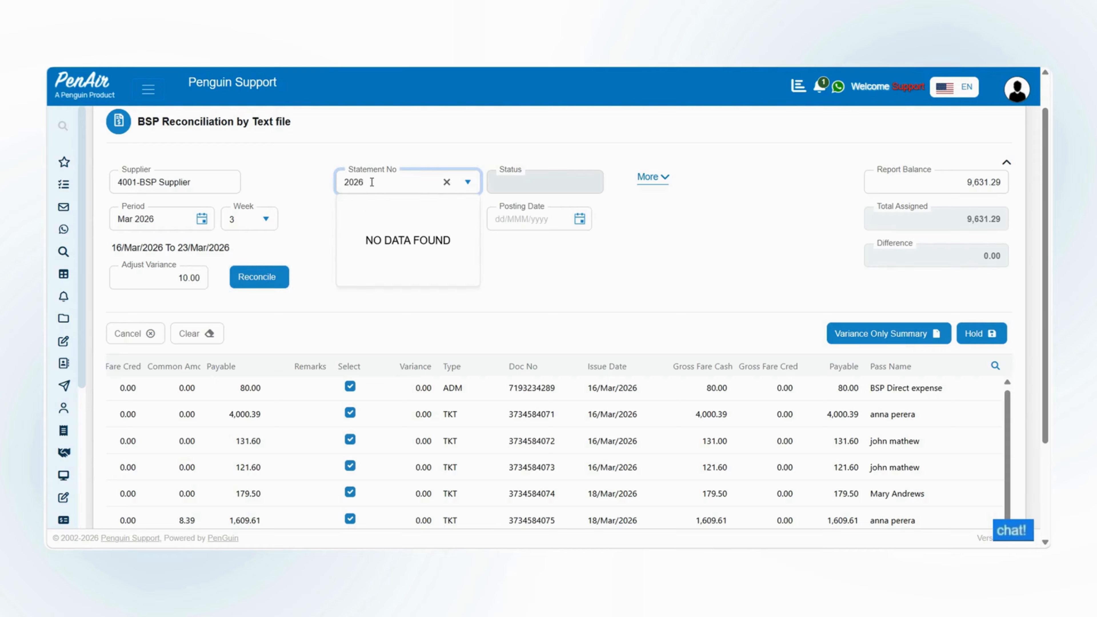
text(0303)
key(Tab)
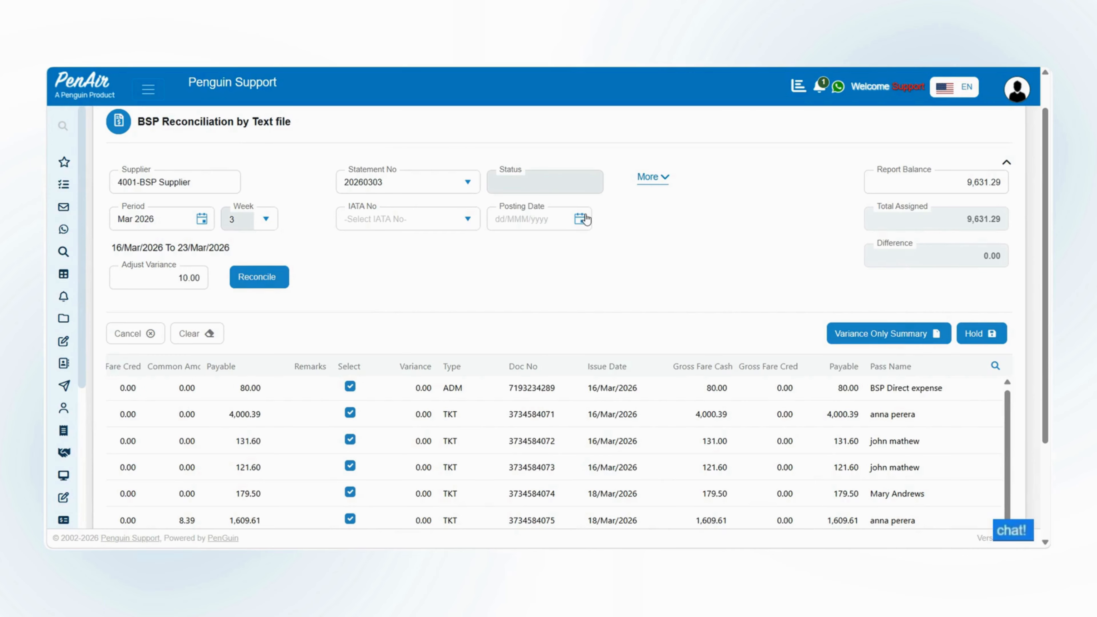
Set the posting date to 23/Mar/2026 and put the reconciled statement on hold
click(584, 219)
scroll(558, 354, up, 2)
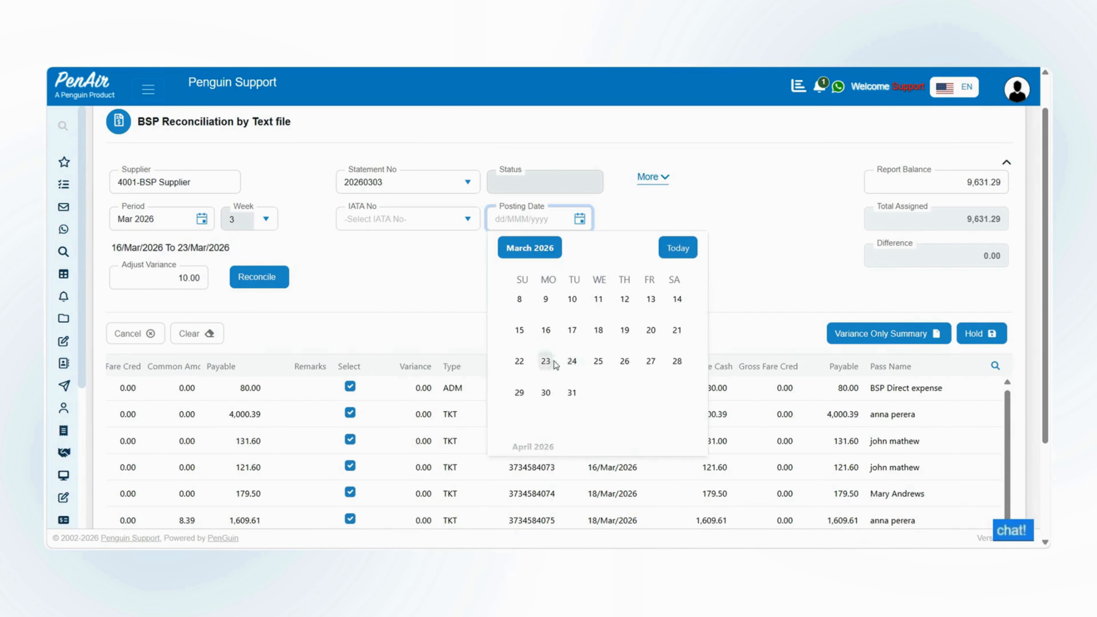
click(548, 361)
click(568, 310)
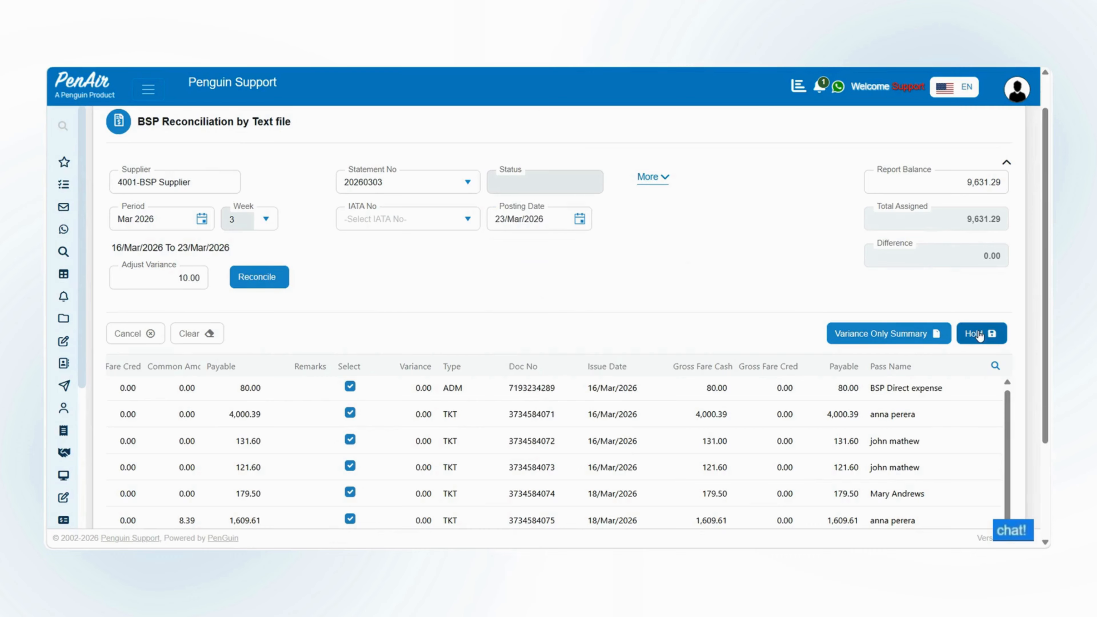
click(979, 336)
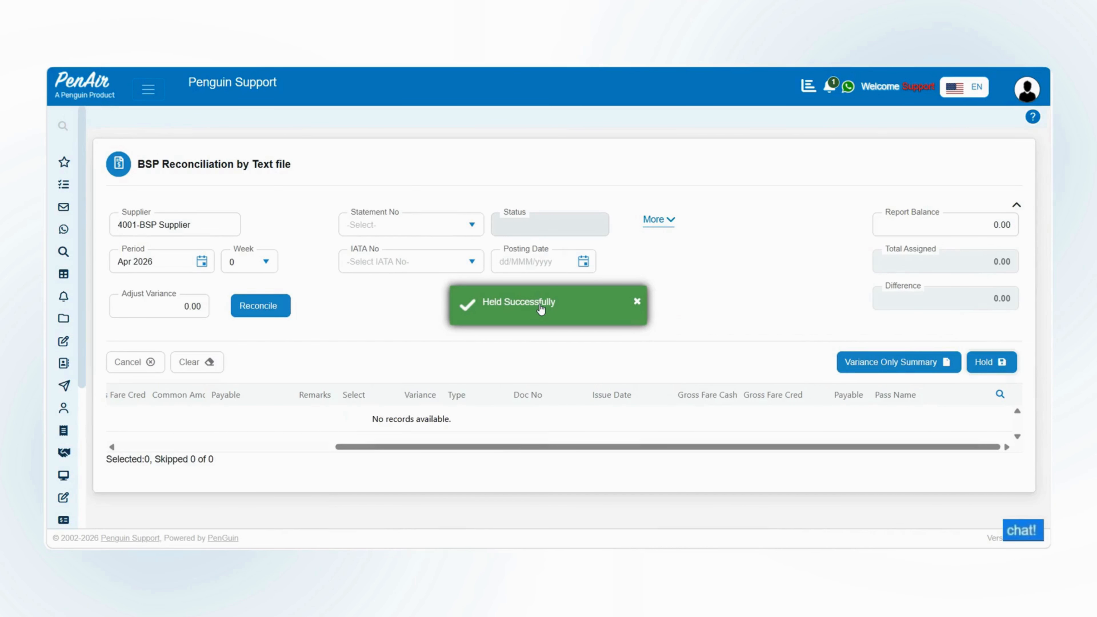
Load held statement 20260303, reconcile it to review its entries and difference, and close the text file reconciliation
click(471, 224)
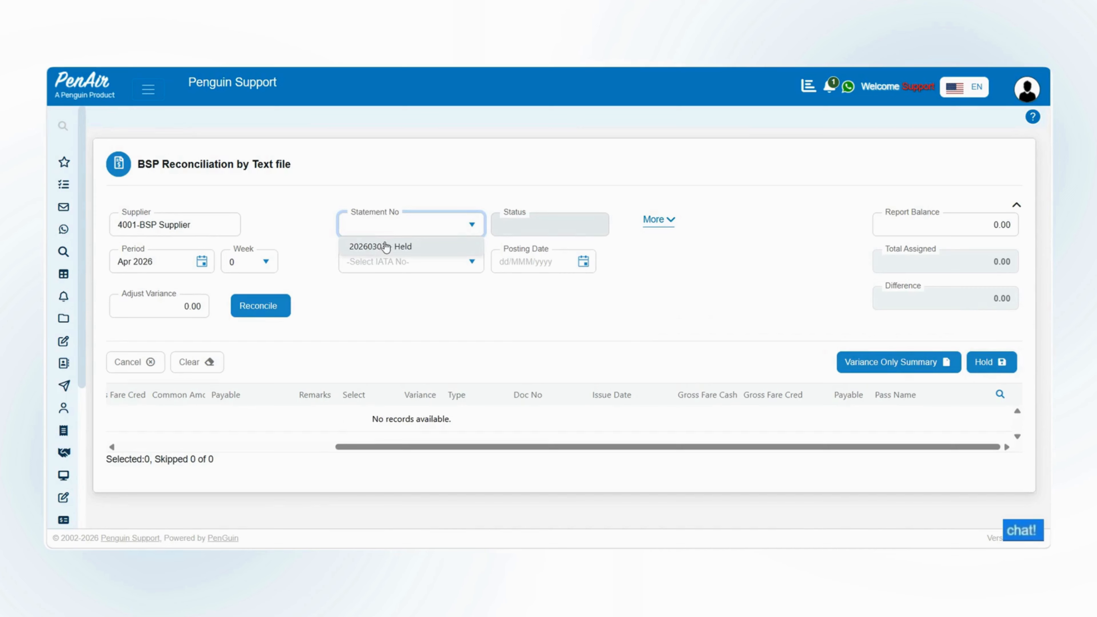
text(2026)
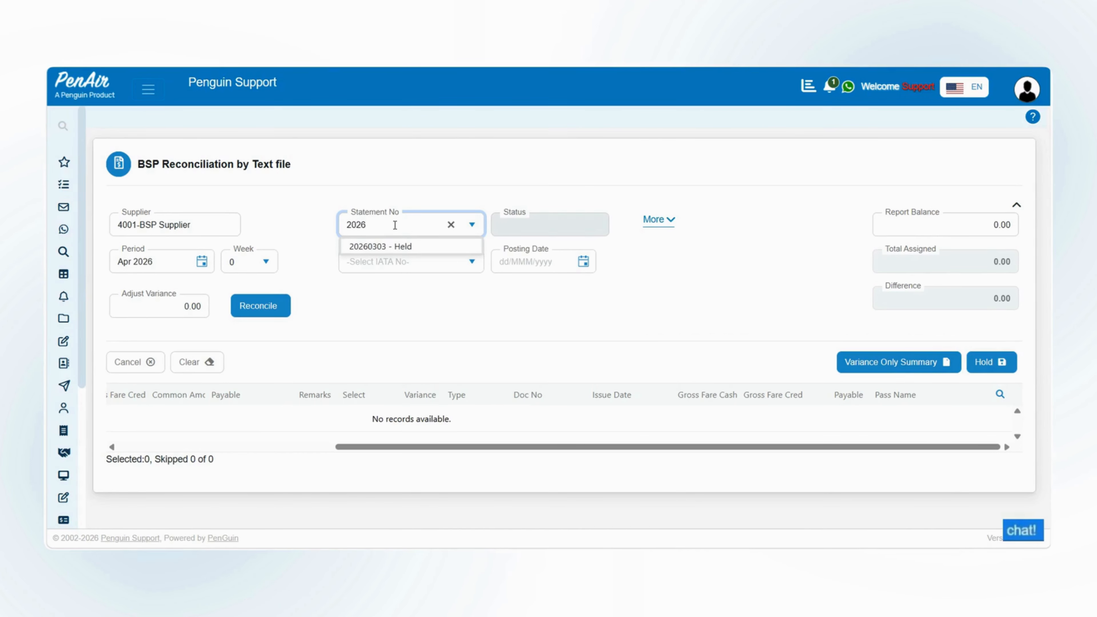
text(03)
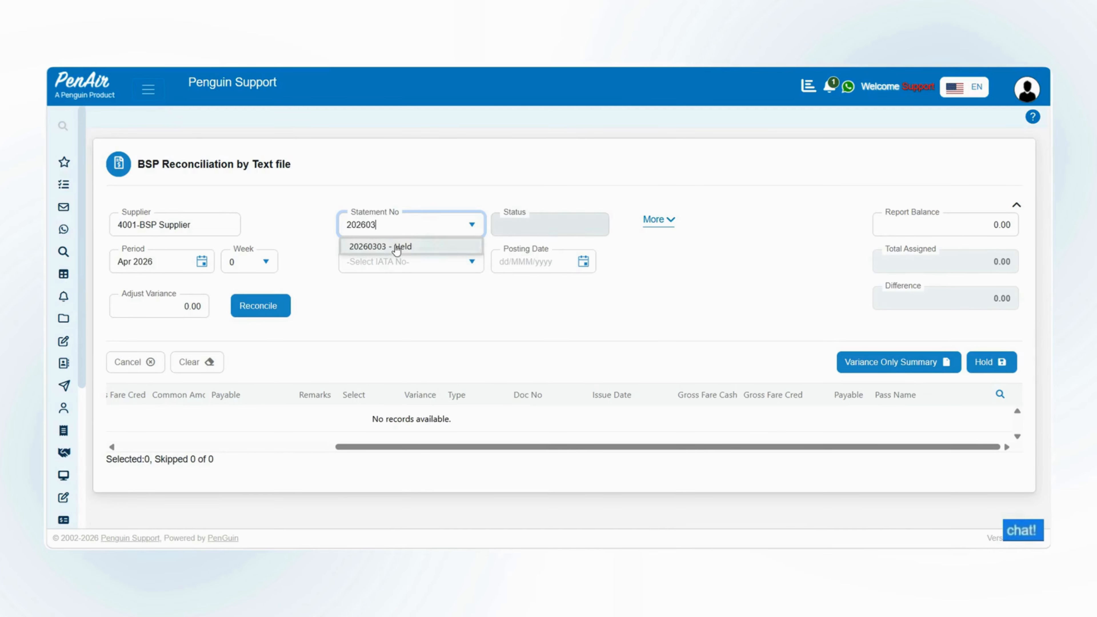
click(386, 246)
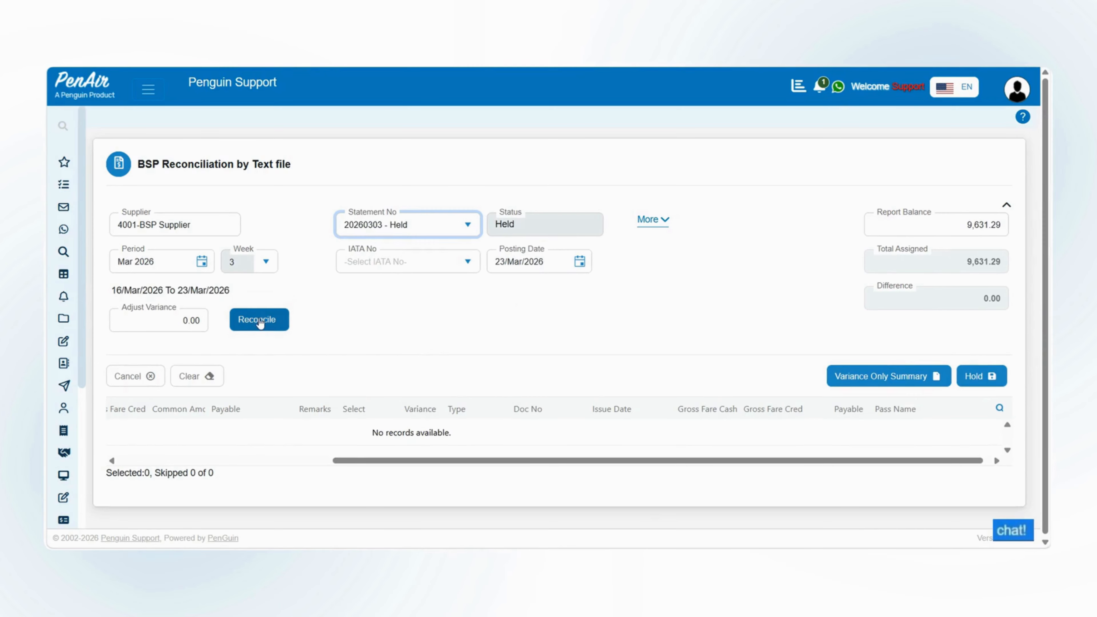
click(259, 321)
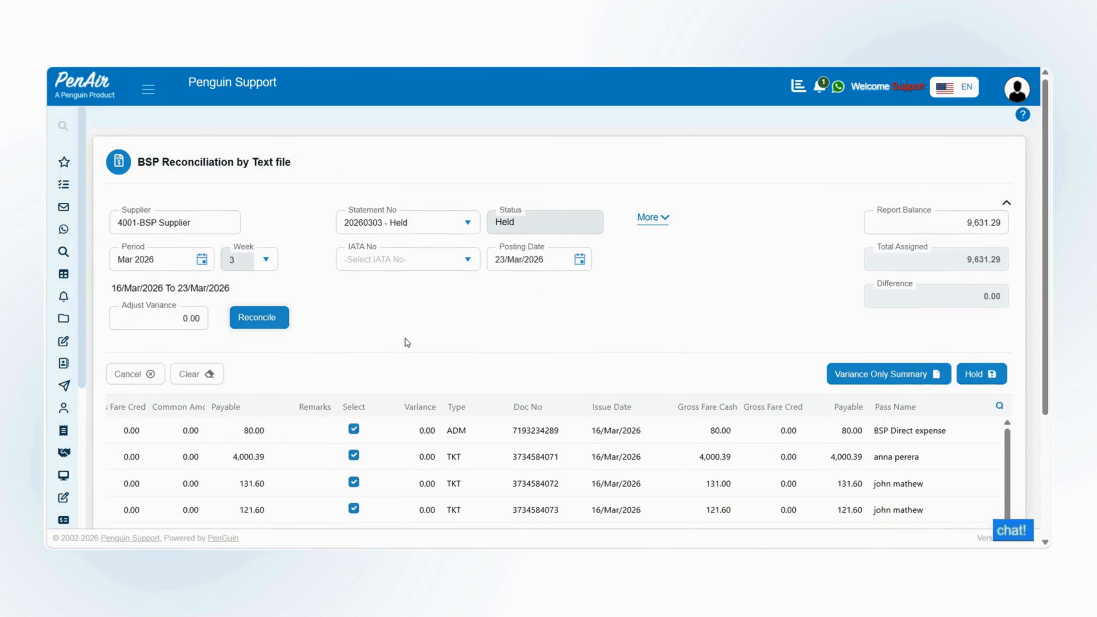
scroll(406, 343, down, 4)
scroll(406, 343, up, 4)
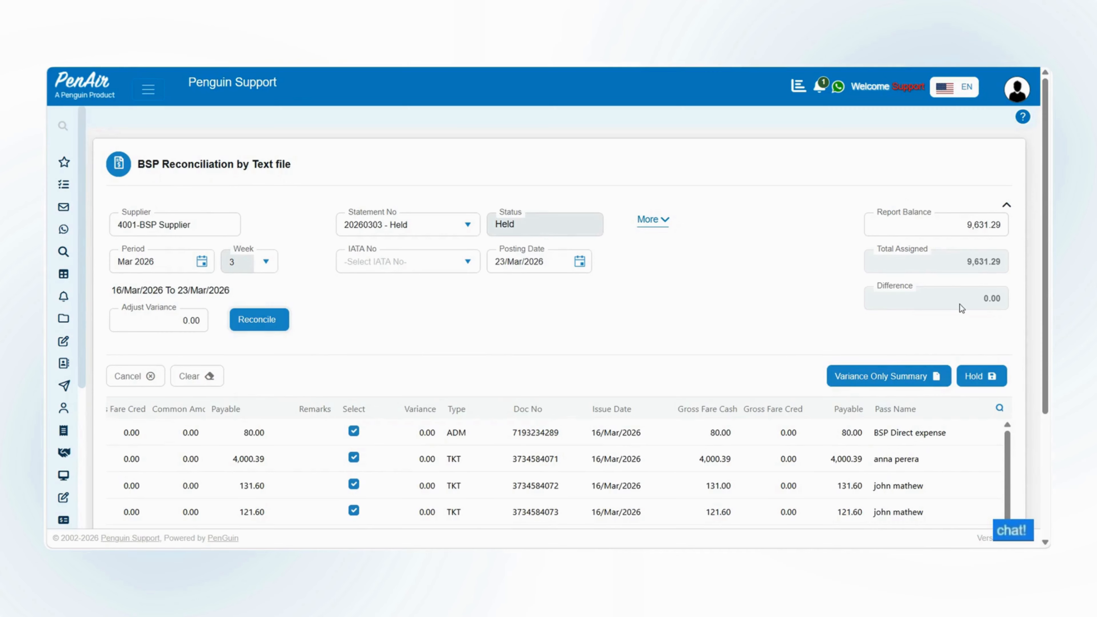
click(136, 377)
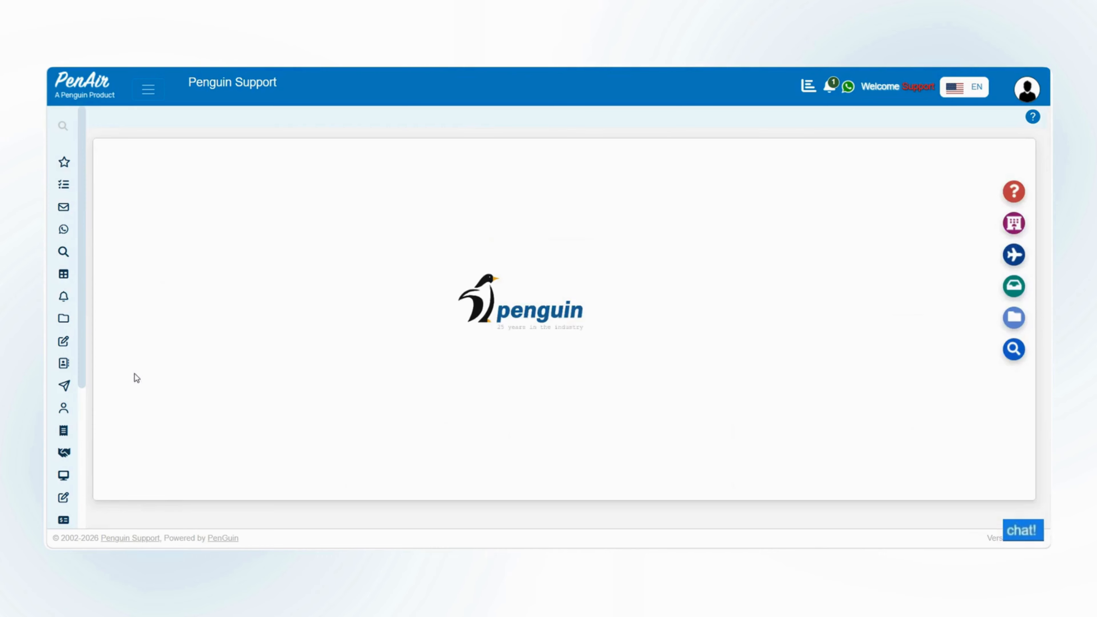
Open BSP Manual Reconciliation and generate the ticket list for held invoice 20260303
click(148, 96)
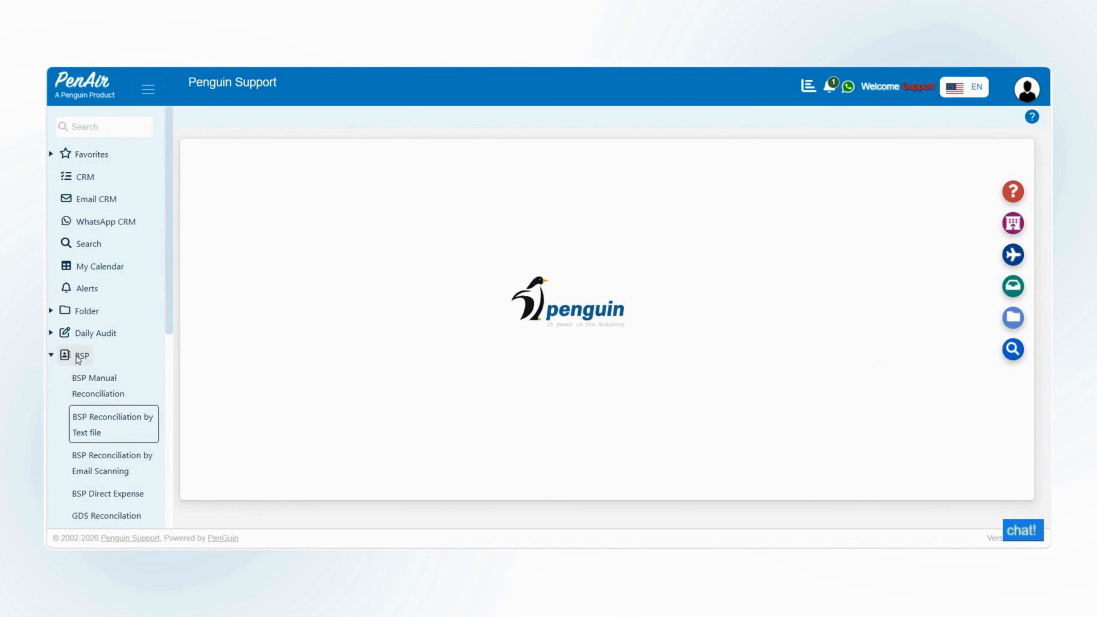
click(94, 394)
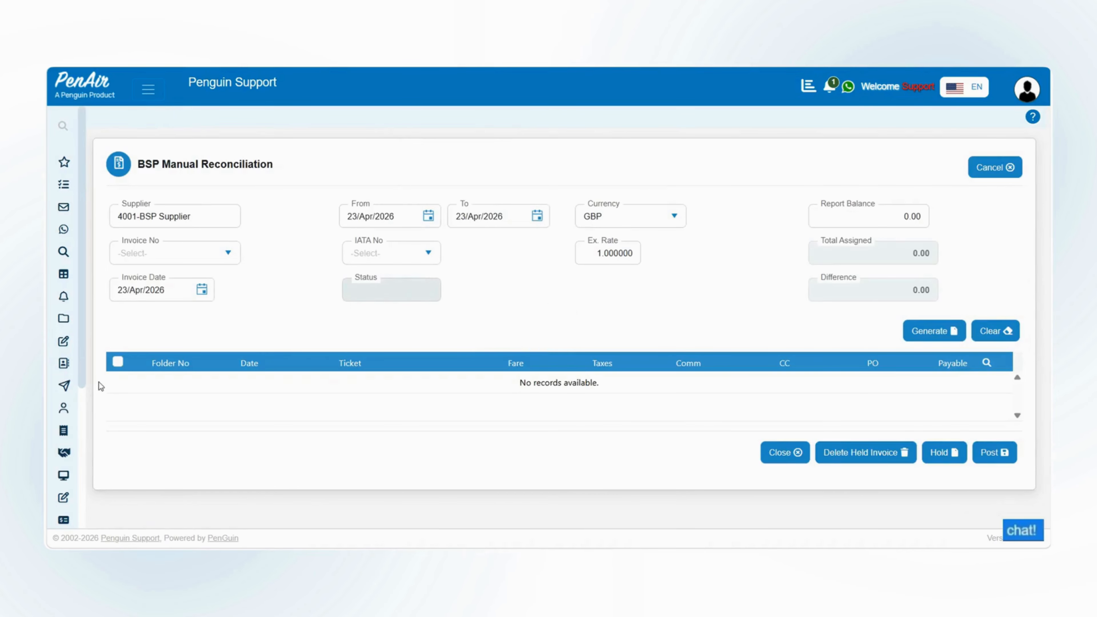
click(182, 254)
text(026)
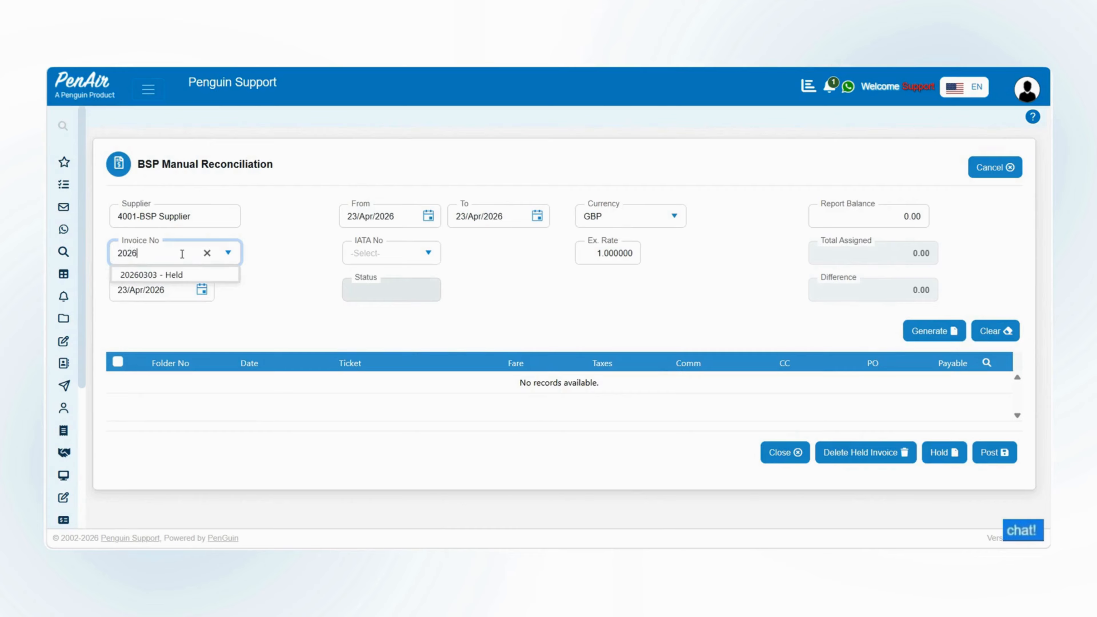
click(164, 275)
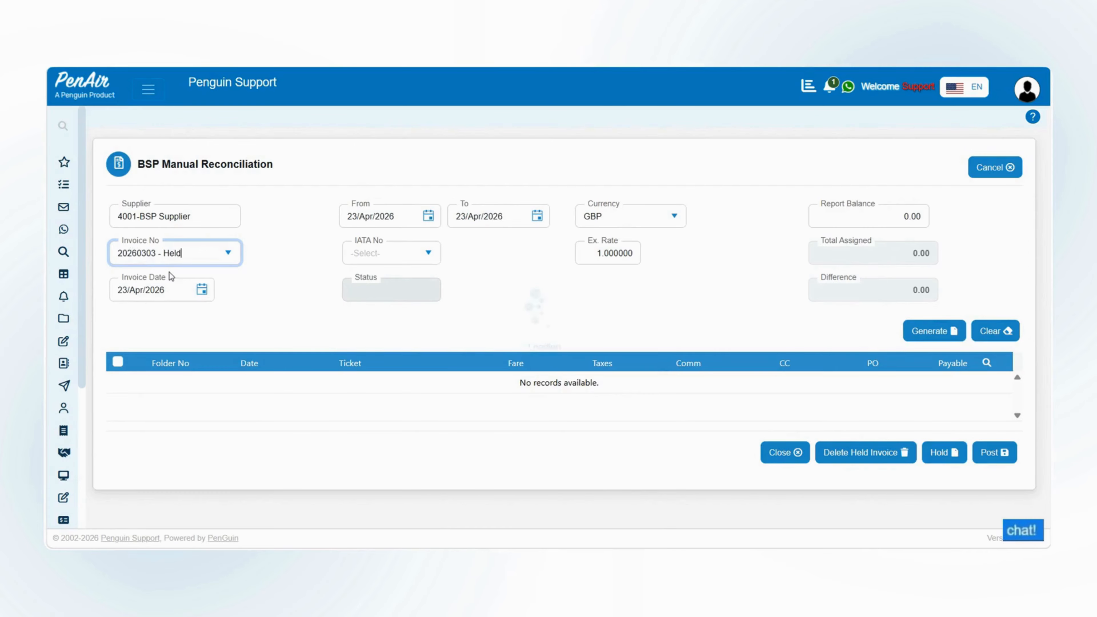
click(944, 330)
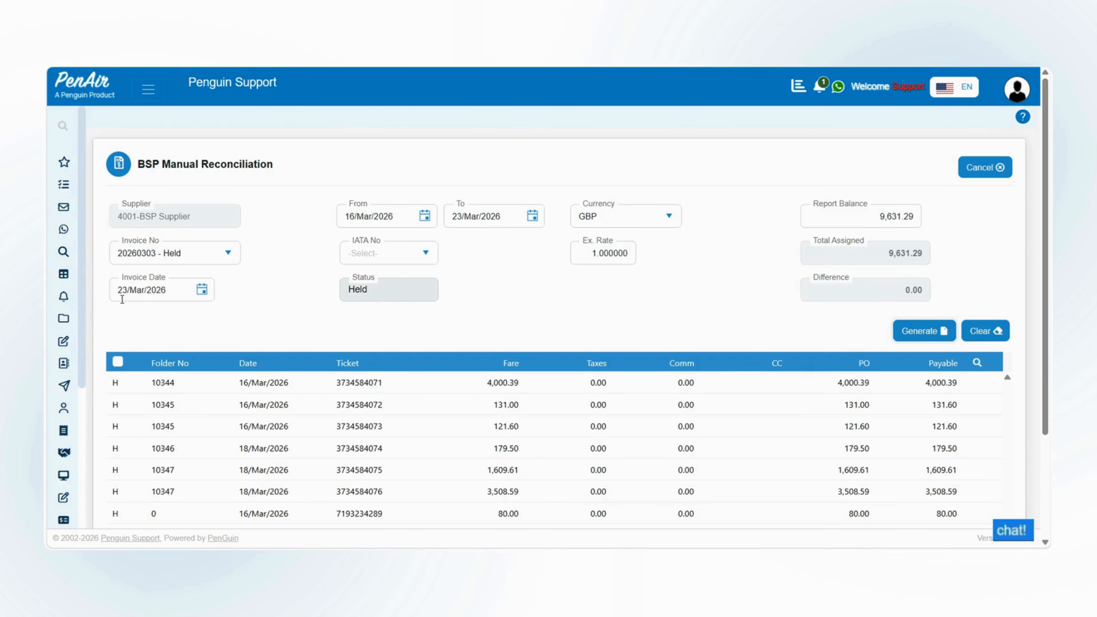
Review the held tickets, post invoice 20260303 and close the manual reconciliation
scroll(133, 300, down, 2)
scroll(134, 301, down, 2)
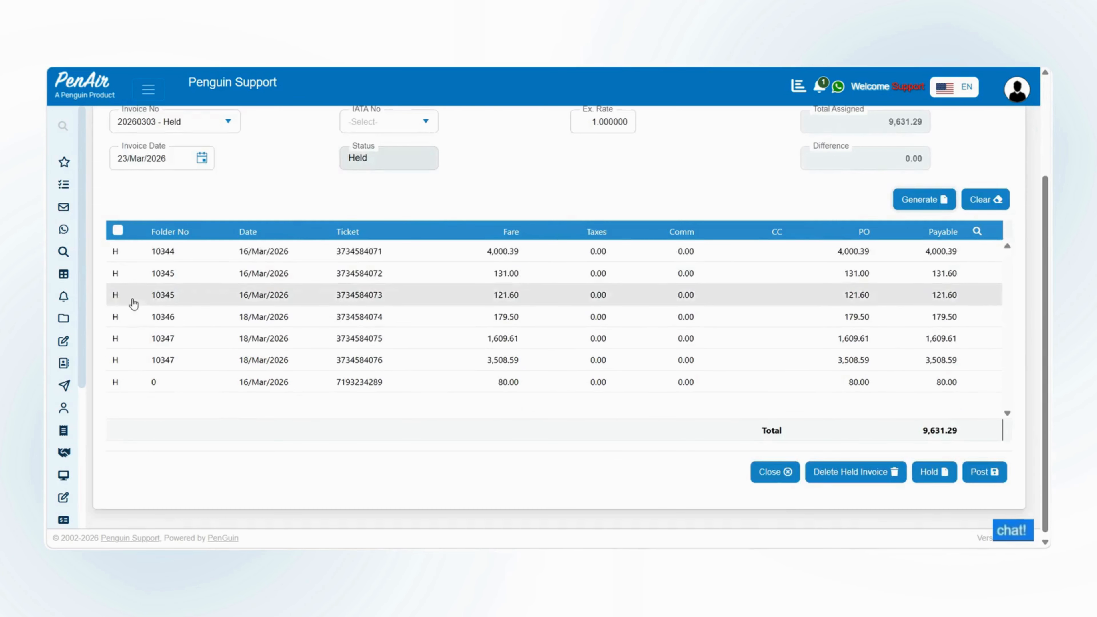
click(983, 477)
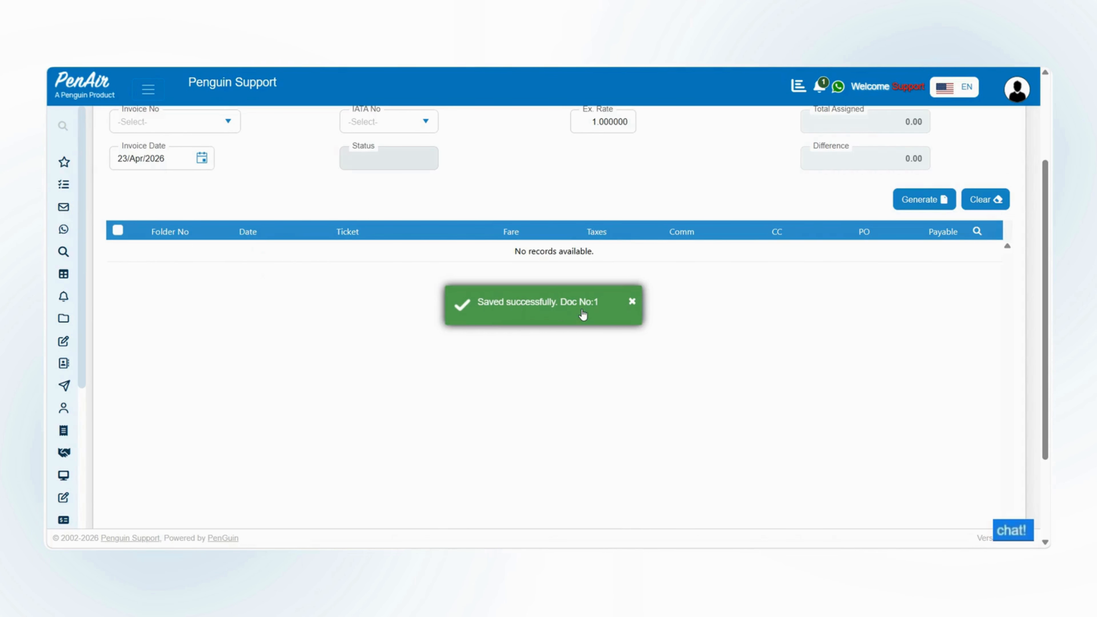
scroll(582, 315, up, 3)
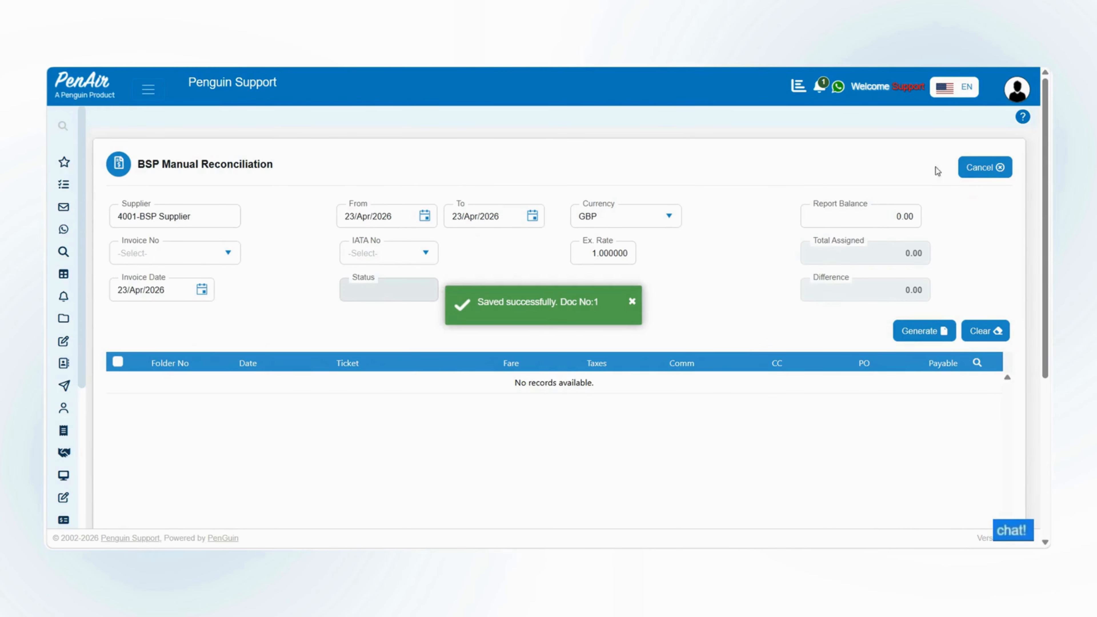
click(991, 168)
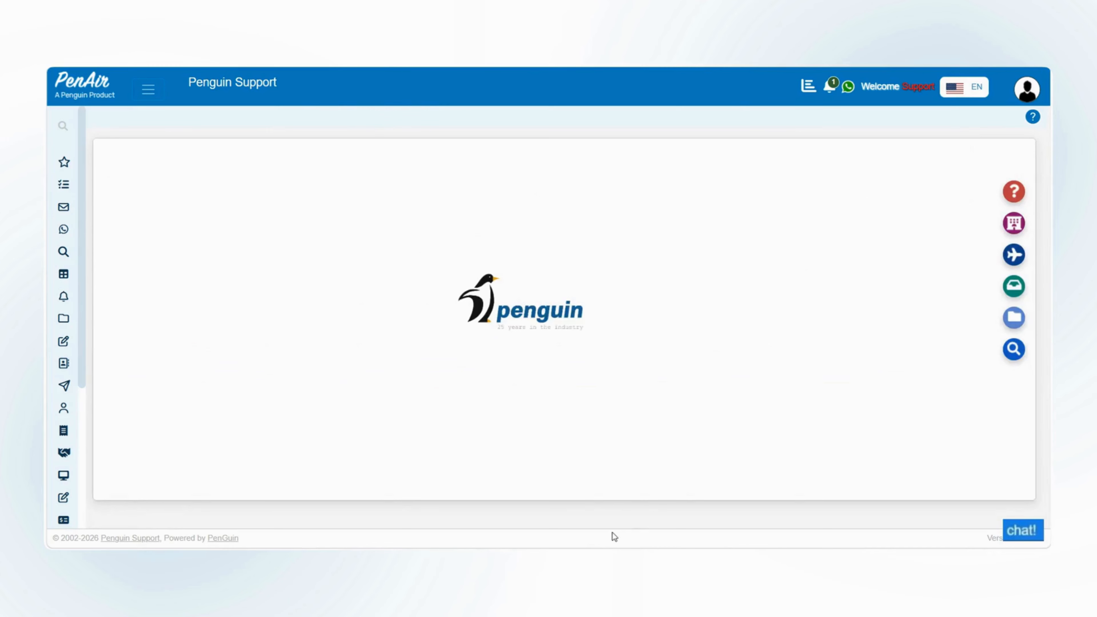